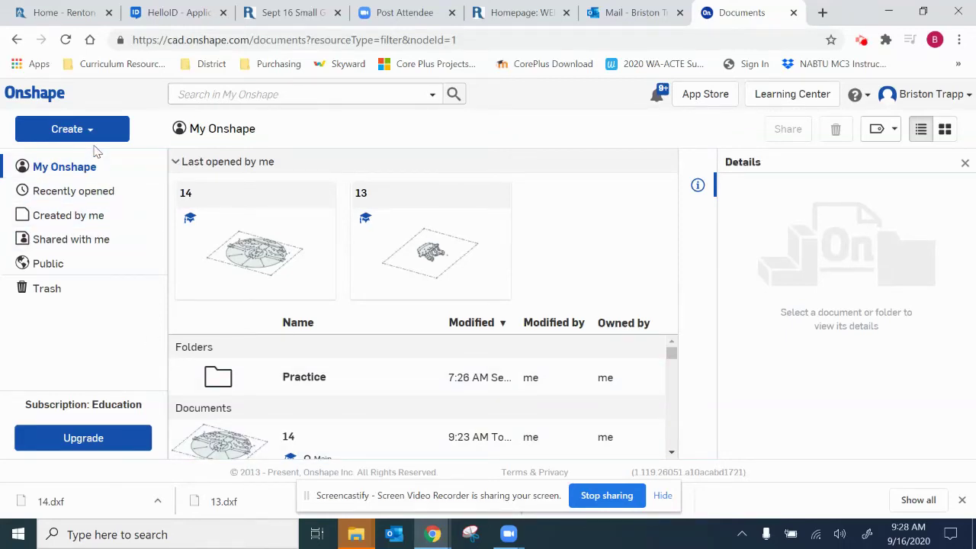
Create a new document named 15.
{"action": "left_click", "coordinate": [93, 134]}
{"action": "left_click", "coordinate": [89, 163]}
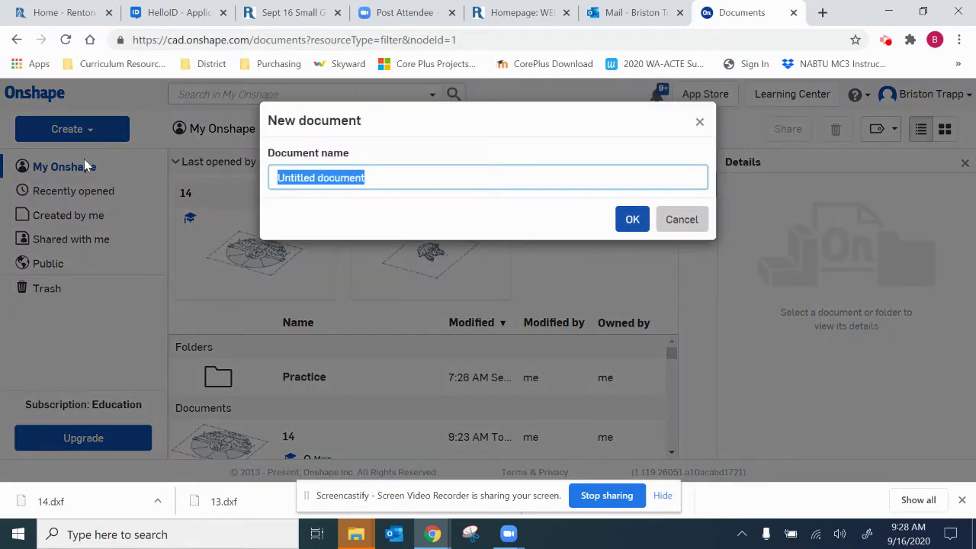
{"action": "type", "text": "15"}
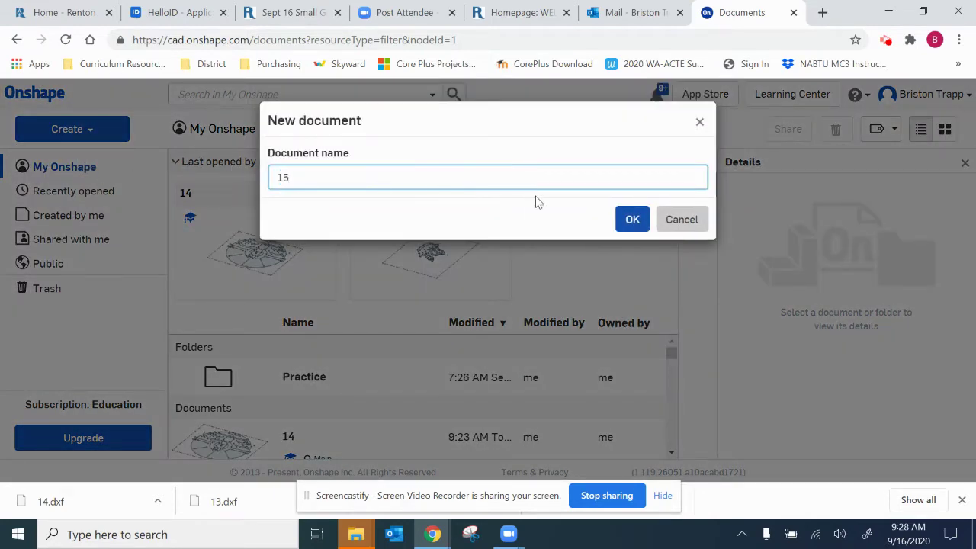
{"action": "left_click", "coordinate": [630, 221]}
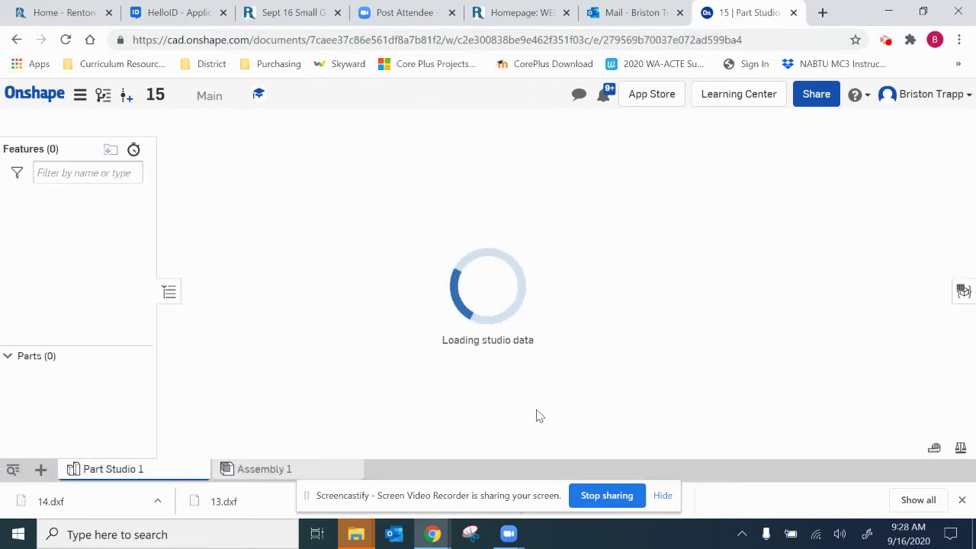
Import the image 15.JPG from the Sketch to CNC Plasma folder into the document and dismiss the notifications.
{"action": "left_click", "coordinate": [41, 470]}
{"action": "left_click", "coordinate": [66, 443]}
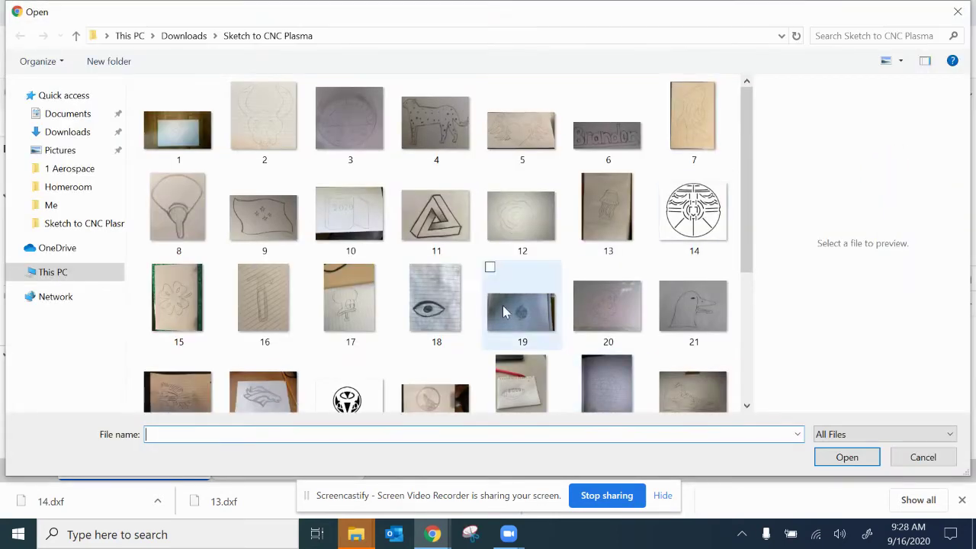
{"action": "left_click", "coordinate": [192, 337]}
{"action": "left_click", "coordinate": [858, 459]}
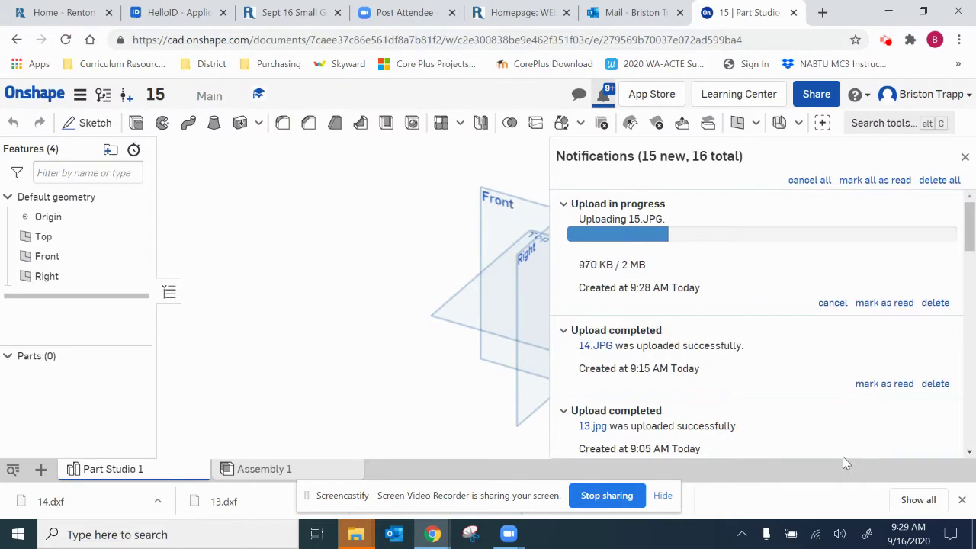
{"action": "left_click", "coordinate": [964, 158]}
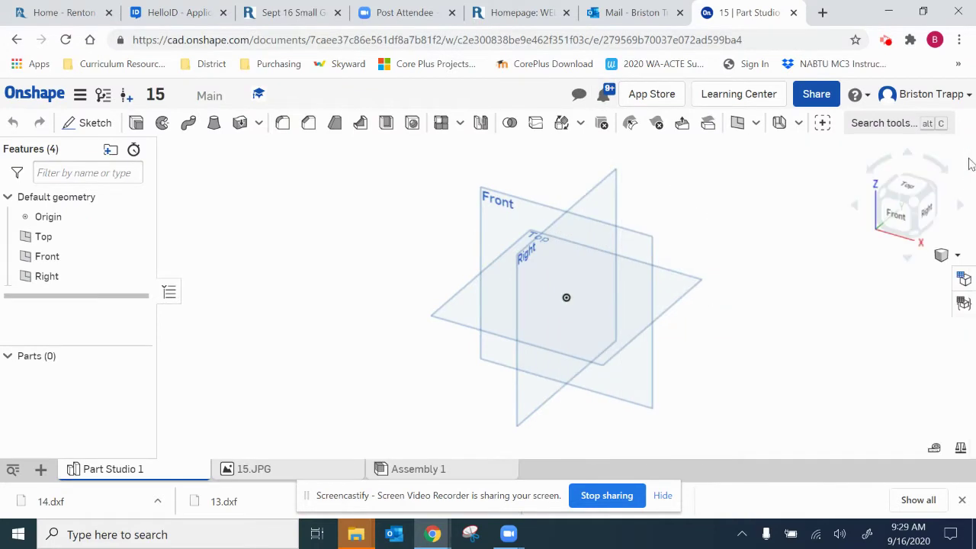
Start a new sketch on the Top plane and face it from the top view.
{"action": "left_click", "coordinate": [93, 123]}
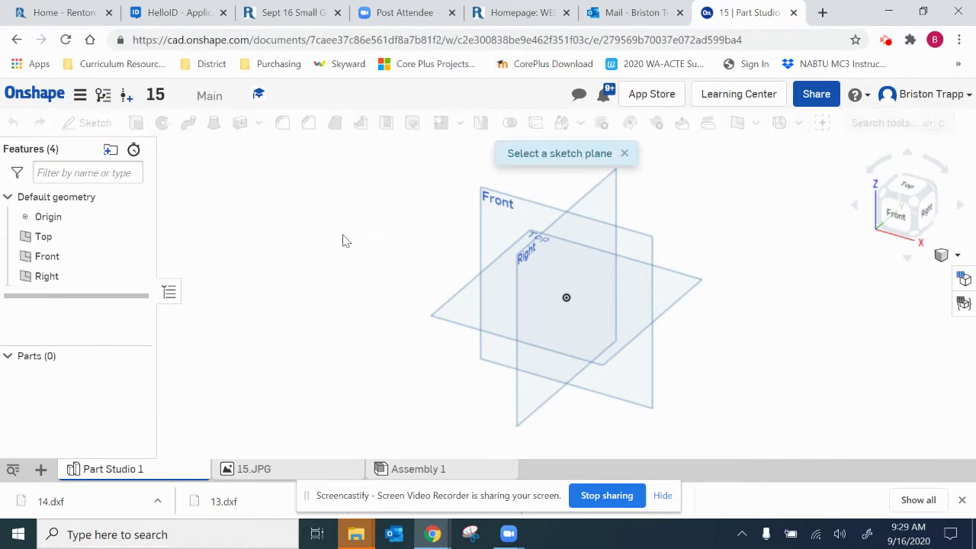
{"action": "left_click", "coordinate": [440, 310]}
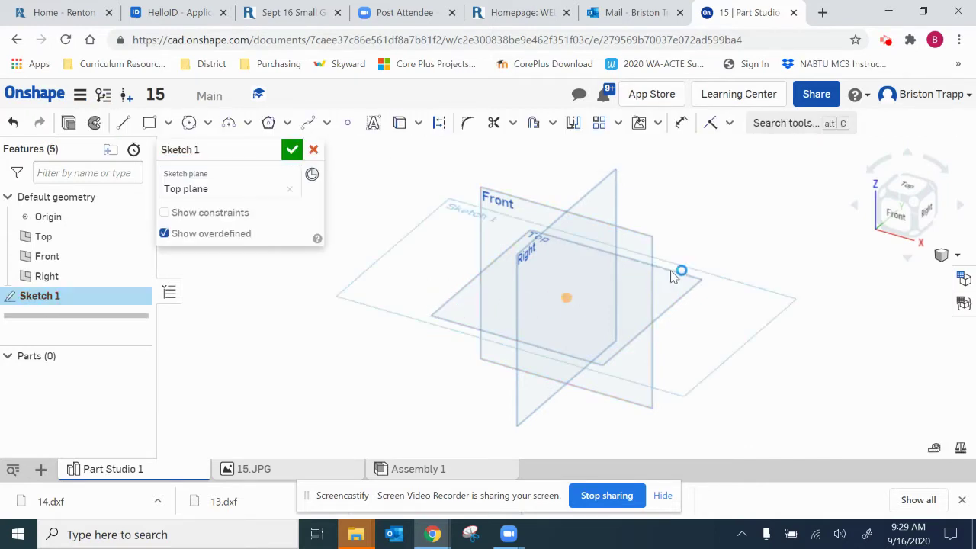
{"action": "left_click", "coordinate": [907, 191]}
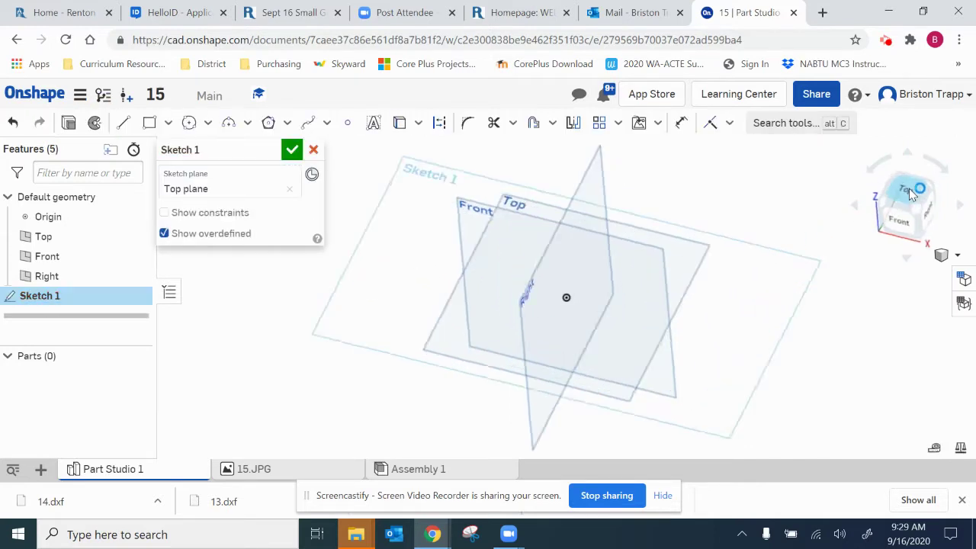
Insert the image 15.JPG into the sketch, about 7.55 in wide, over the Top plane.
{"action": "left_click", "coordinate": [657, 124]}
{"action": "left_click", "coordinate": [662, 174]}
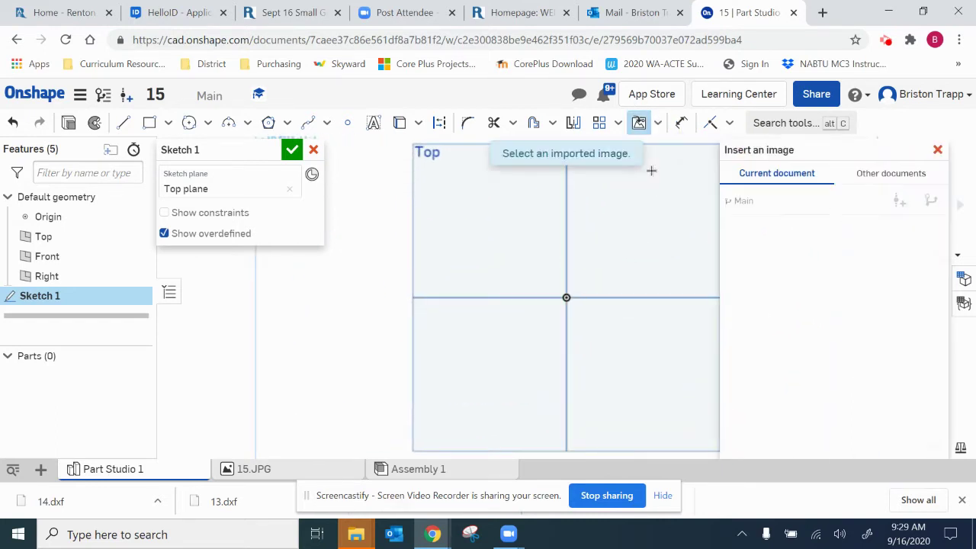
{"action": "left_click", "coordinate": [783, 267]}
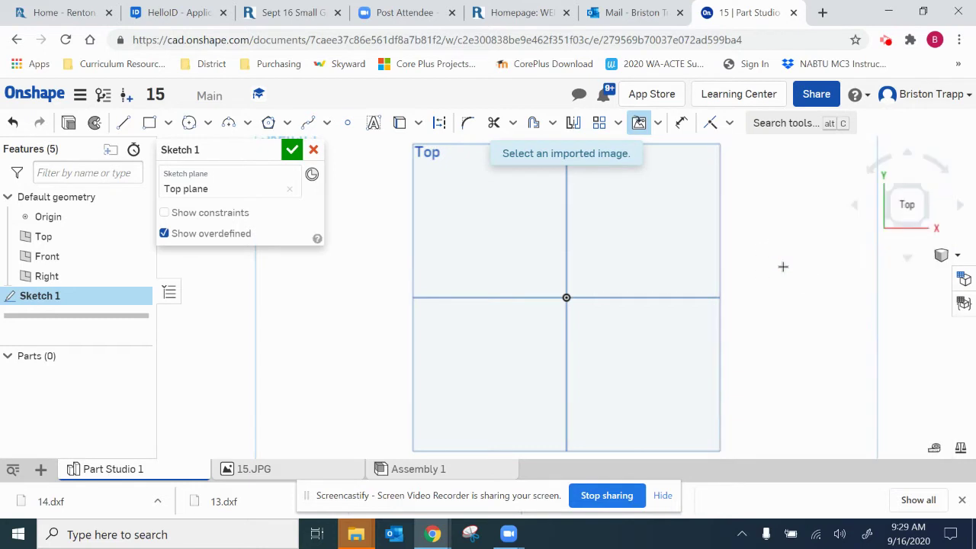
{"action": "left_click", "coordinate": [361, 374]}
{"action": "left_click", "coordinate": [749, 239]}
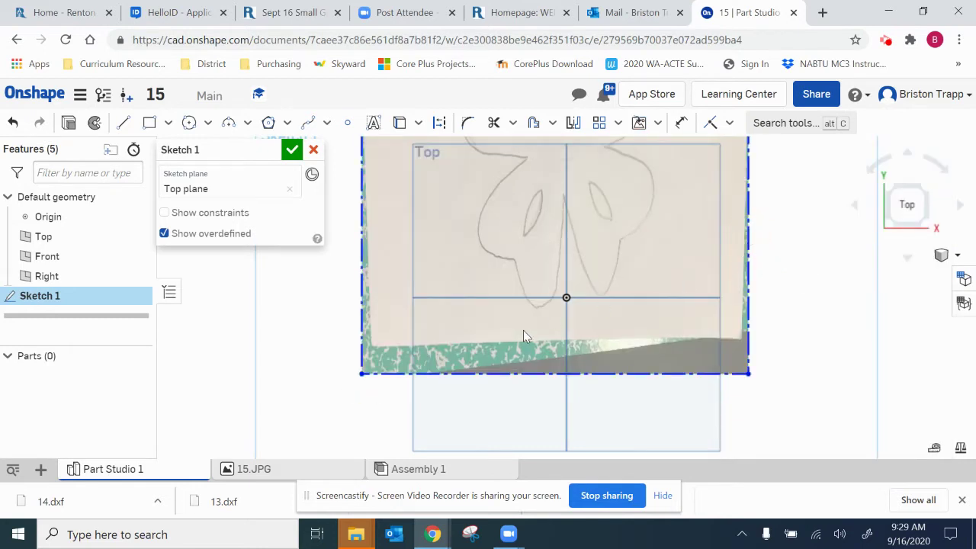
Dimension the bottom edge of the inserted image to a width of 6.5 in.
{"action": "scroll", "coordinate": [523, 330], "scroll_direction": "down", "scroll_amount": 5}
{"action": "scroll", "coordinate": [486, 319], "scroll_direction": "up", "scroll_amount": 6}
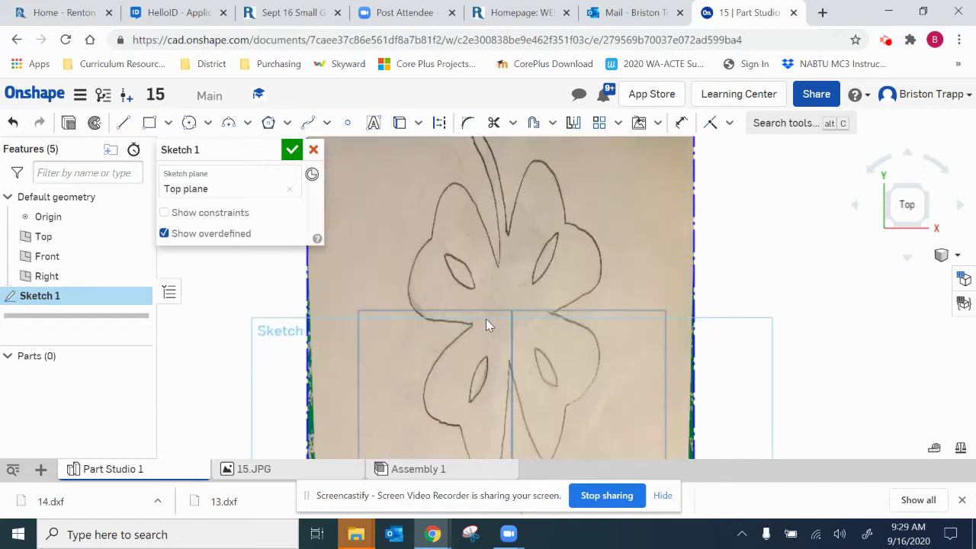
{"action": "scroll", "coordinate": [492, 301], "scroll_direction": "down", "scroll_amount": 5}
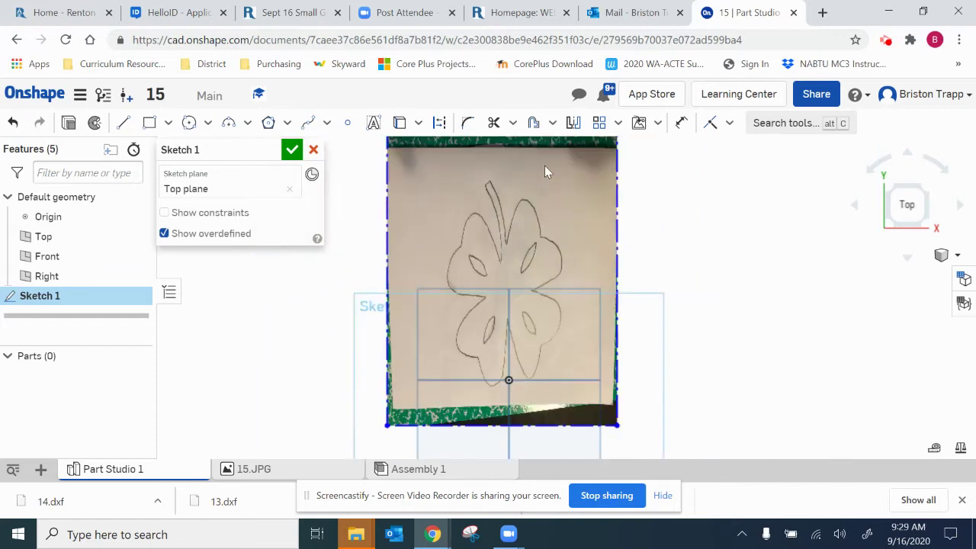
{"action": "left_click", "coordinate": [680, 126]}
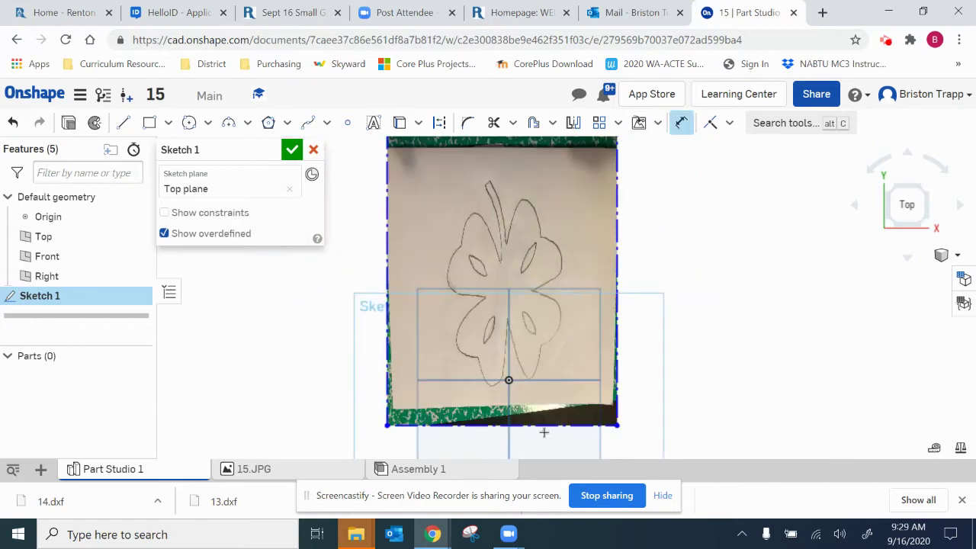
{"action": "left_click", "coordinate": [545, 429]}
{"action": "left_click", "coordinate": [546, 442]}
{"action": "type", "text": "6.5"}
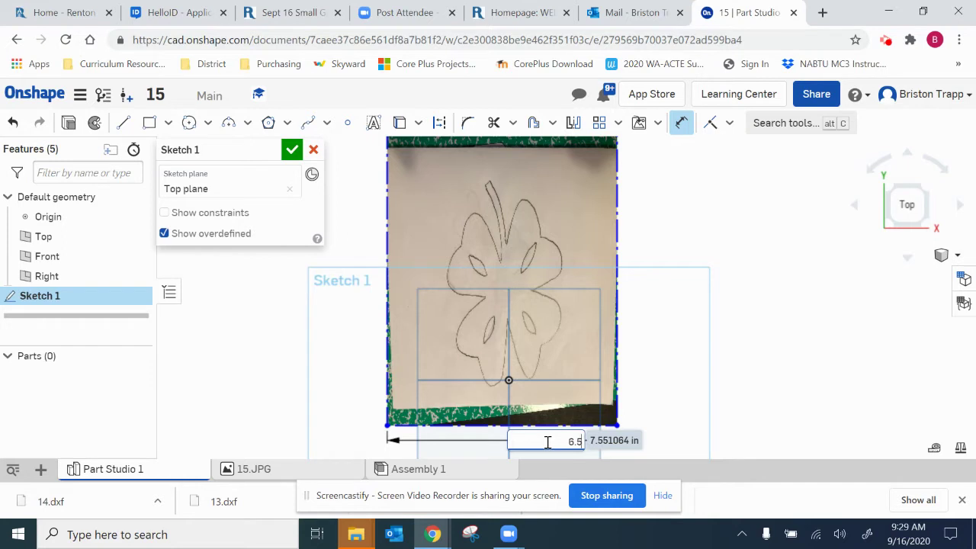
{"action": "key", "text": "Return"}
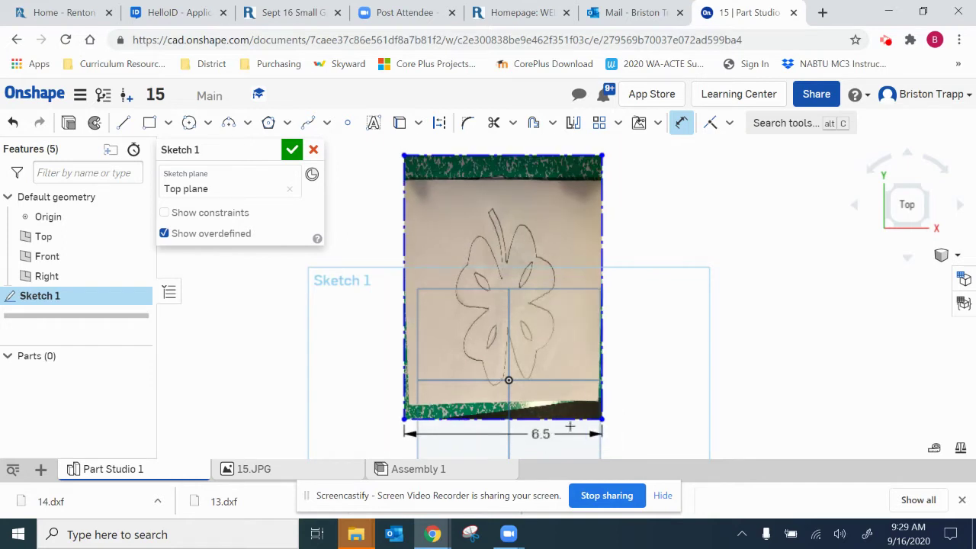
Trace the upper-right leaf-shaped cutout with two three-point arcs of about 1.04 in and 1.14 in radius sharing both endpoints.
{"action": "scroll", "coordinate": [580, 343], "scroll_direction": "up", "scroll_amount": 5}
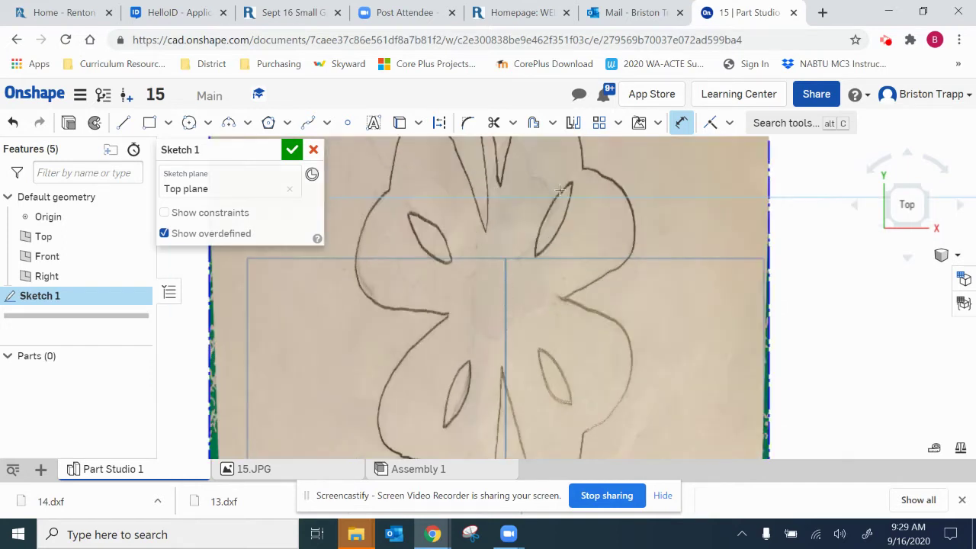
{"action": "scroll", "coordinate": [560, 187], "scroll_direction": "up", "scroll_amount": 3}
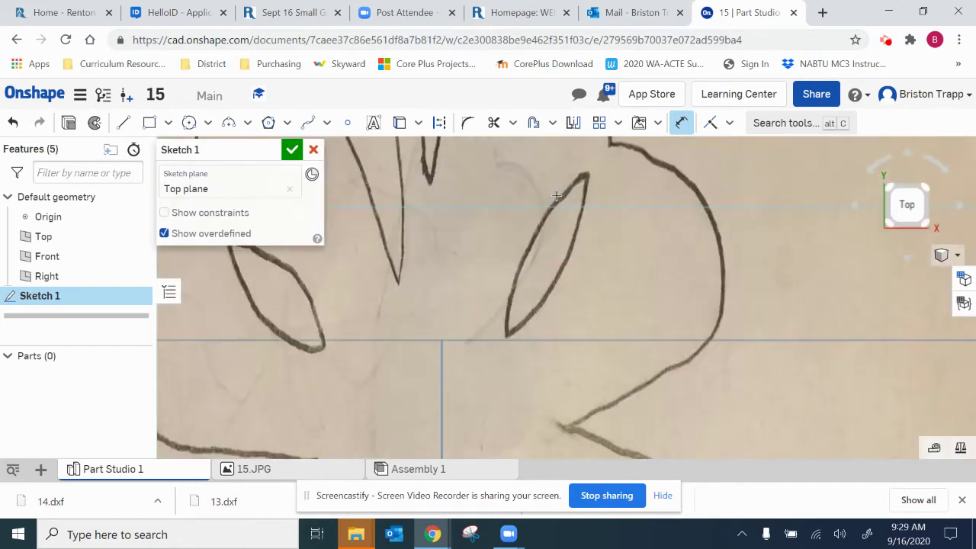
{"action": "left_click", "coordinate": [228, 123]}
{"action": "left_click", "coordinate": [507, 333]}
{"action": "left_click", "coordinate": [585, 176]}
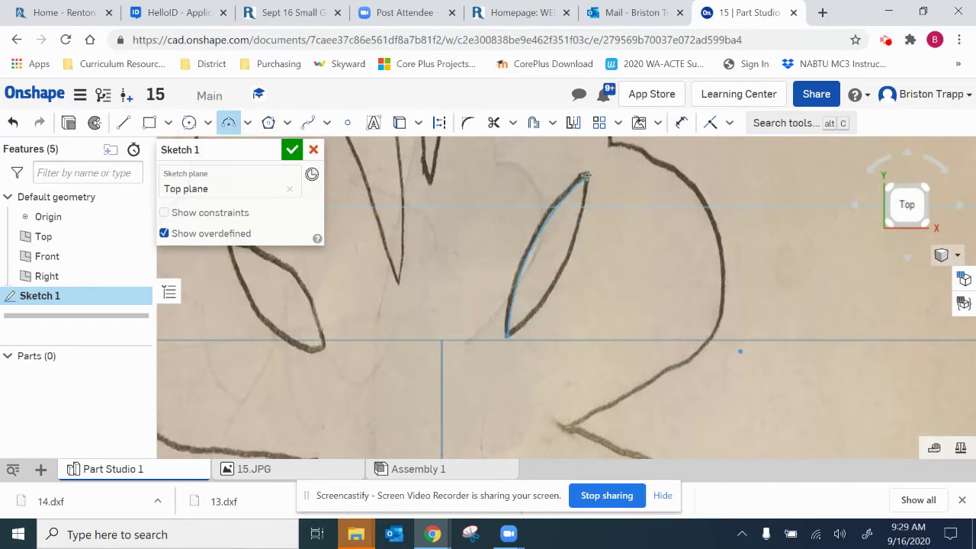
{"action": "left_click", "coordinate": [532, 247]}
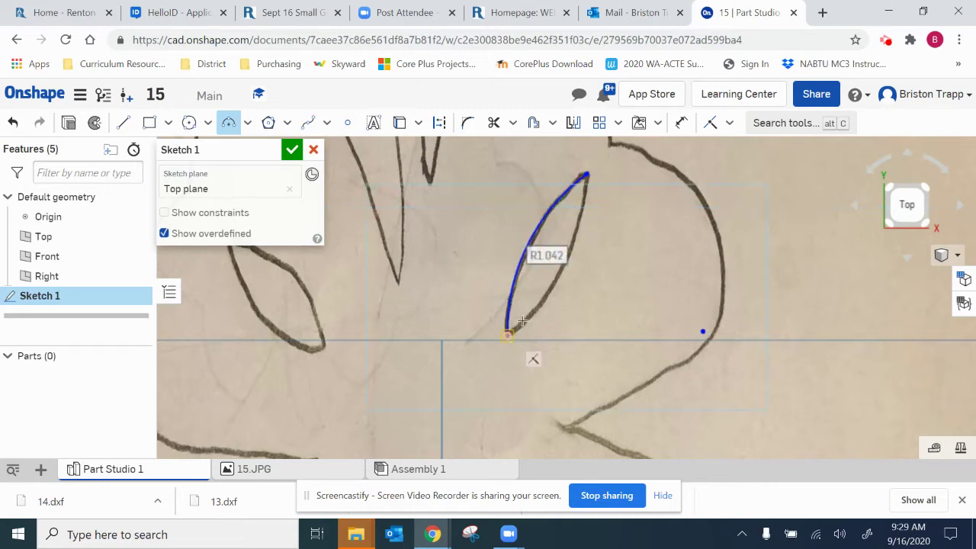
{"action": "left_click", "coordinate": [508, 335]}
{"action": "left_click", "coordinate": [585, 176]}
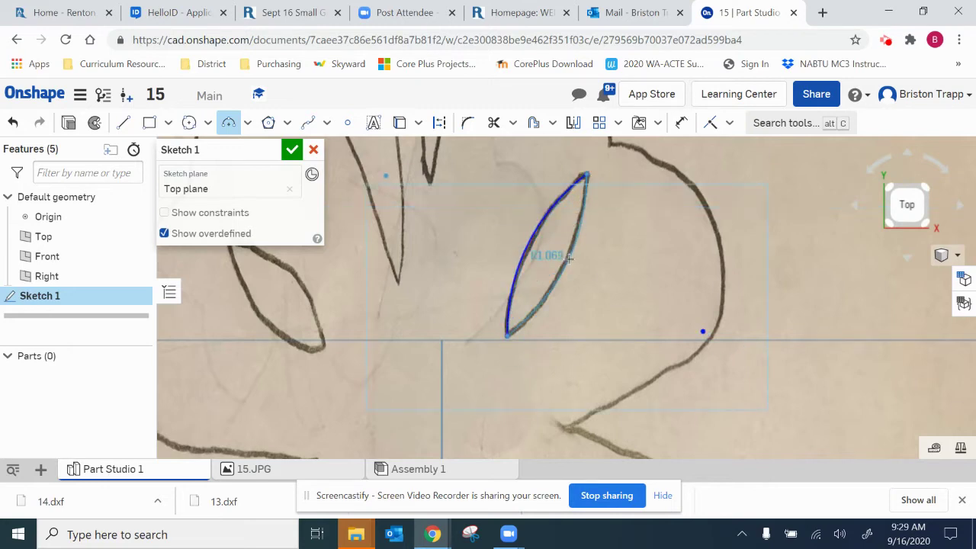
{"action": "left_click", "coordinate": [568, 253]}
Trace the upper-left leaf-shaped cutout with two joined three-point arcs of about 0.55 in and 0.63 in radius.
{"action": "scroll", "coordinate": [534, 259], "scroll_direction": "down", "scroll_amount": 3}
{"action": "scroll", "coordinate": [404, 290], "scroll_direction": "up", "scroll_amount": 3}
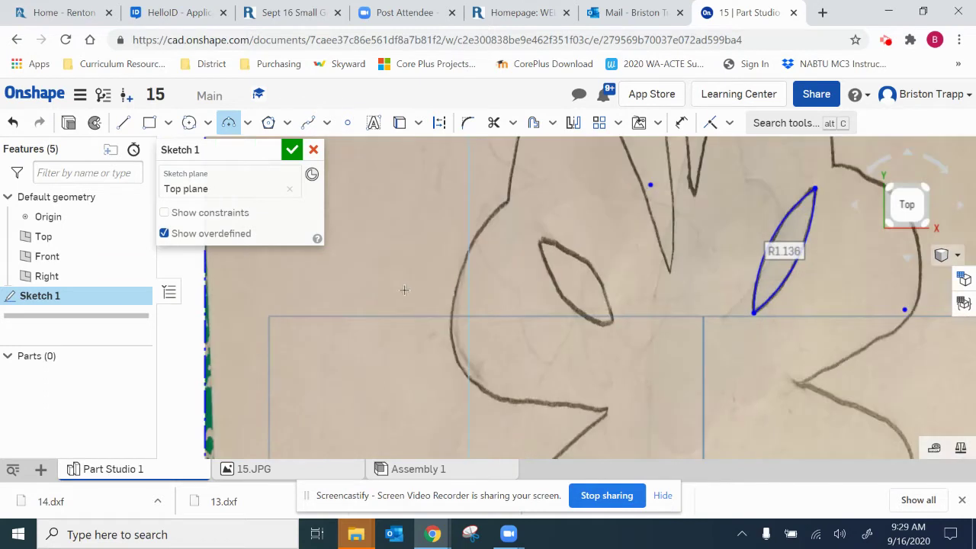
{"action": "left_click", "coordinate": [540, 242]}
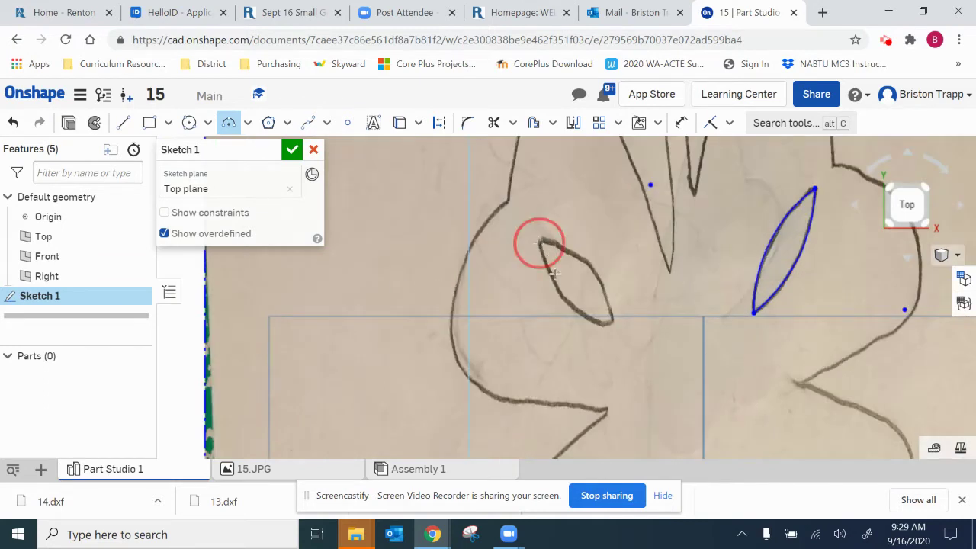
{"action": "left_click", "coordinate": [611, 321]}
{"action": "left_click", "coordinate": [577, 306]}
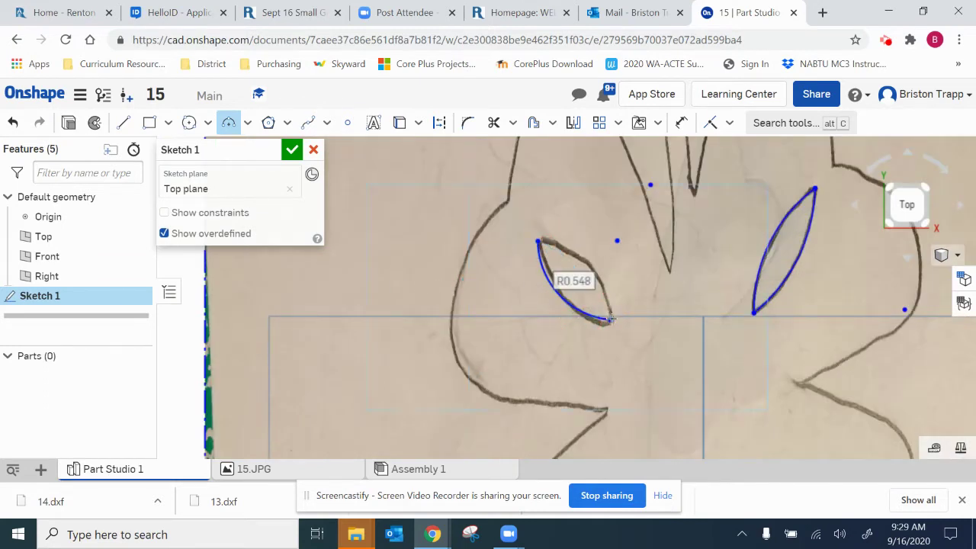
{"action": "left_click", "coordinate": [610, 318]}
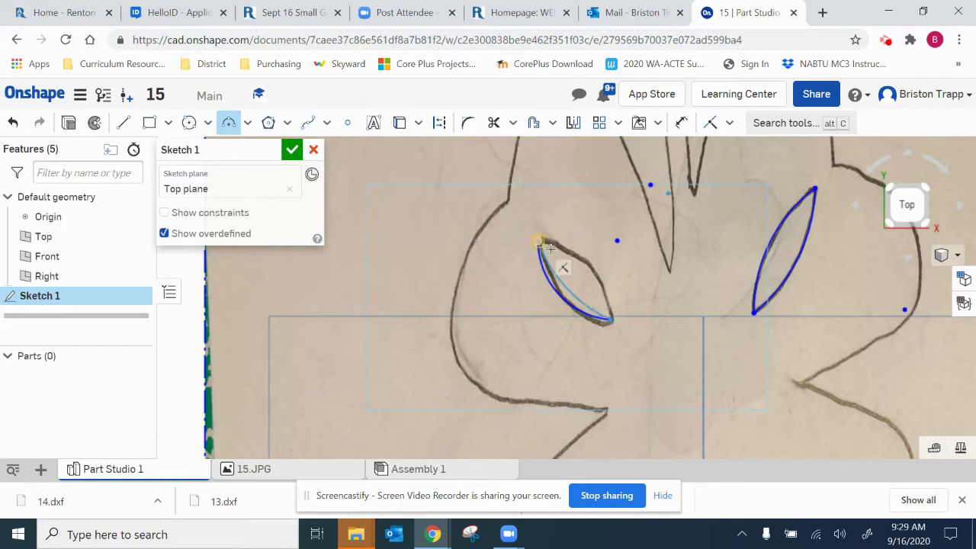
{"action": "left_click", "coordinate": [557, 253]}
{"action": "left_click", "coordinate": [582, 265]}
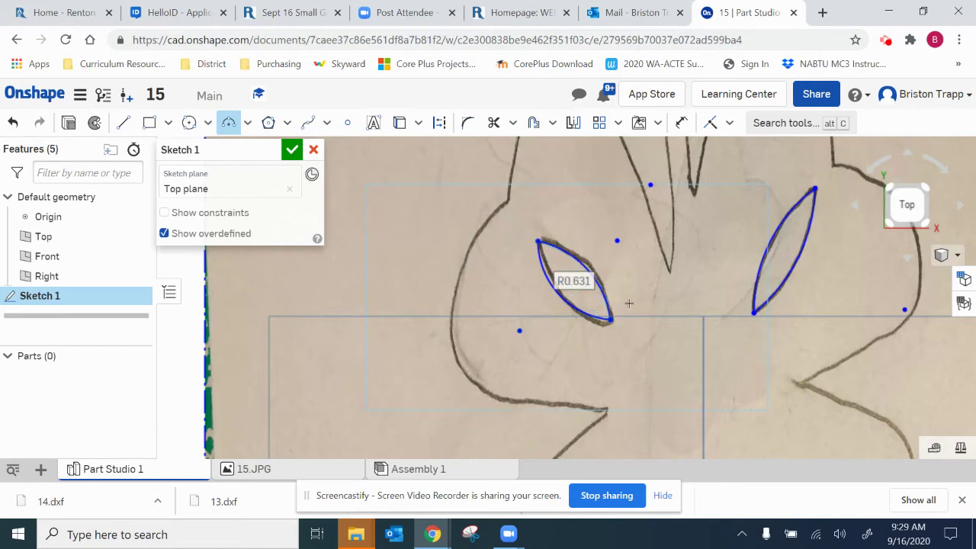
Trace the lower-left leaf-shaped cutout with two joined three-point arcs, the left one about 0.9 in in radius.
{"action": "scroll", "coordinate": [623, 221], "scroll_direction": "down", "scroll_amount": 5}
{"action": "scroll", "coordinate": [633, 381], "scroll_direction": "up", "scroll_amount": 5}
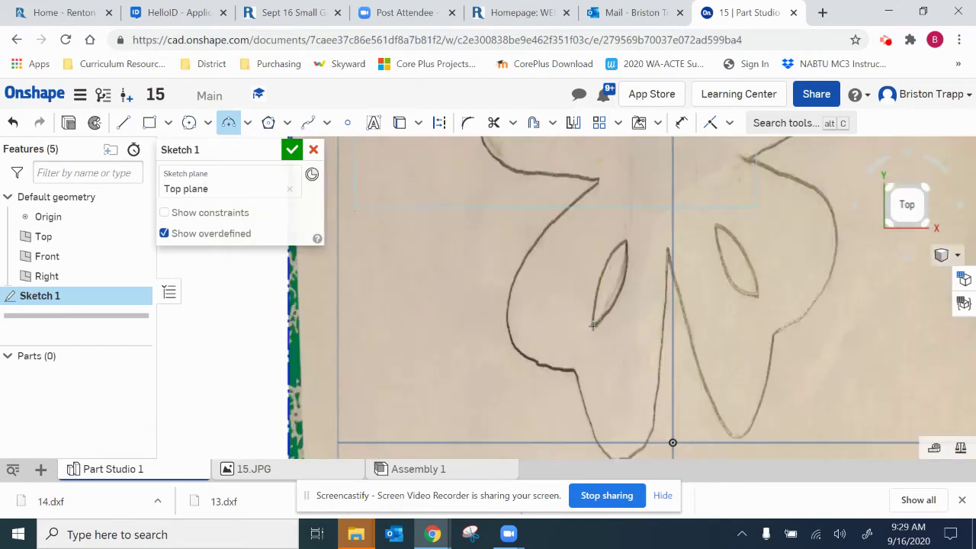
{"action": "left_click", "coordinate": [592, 325]}
{"action": "left_click", "coordinate": [626, 241]}
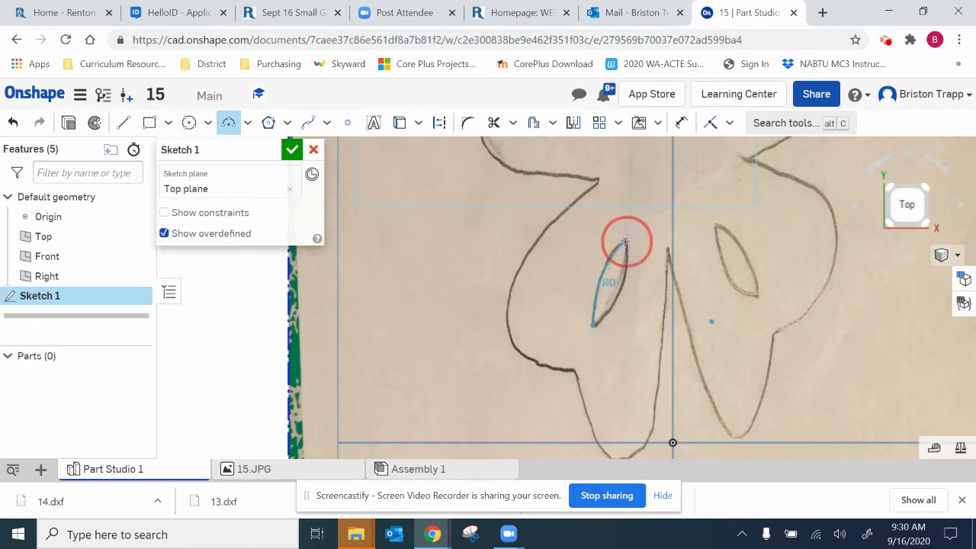
{"action": "left_click", "coordinate": [601, 275]}
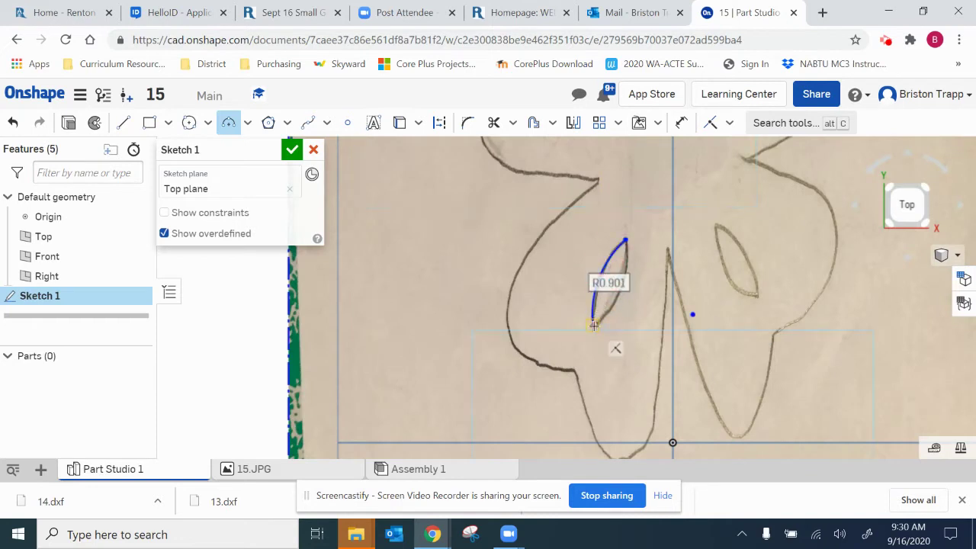
{"action": "left_click", "coordinate": [627, 275]}
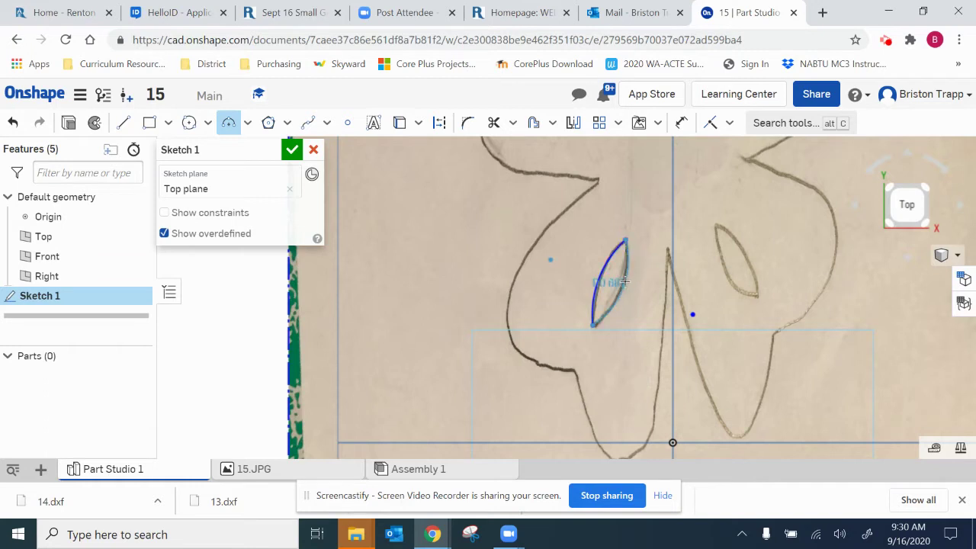
Trace the lower-right leaf-shaped cutout with two joined three-point arcs of about 0.97 in and 0.71 in radius.
{"action": "left_click", "coordinate": [715, 226]}
{"action": "left_click", "coordinate": [758, 296]}
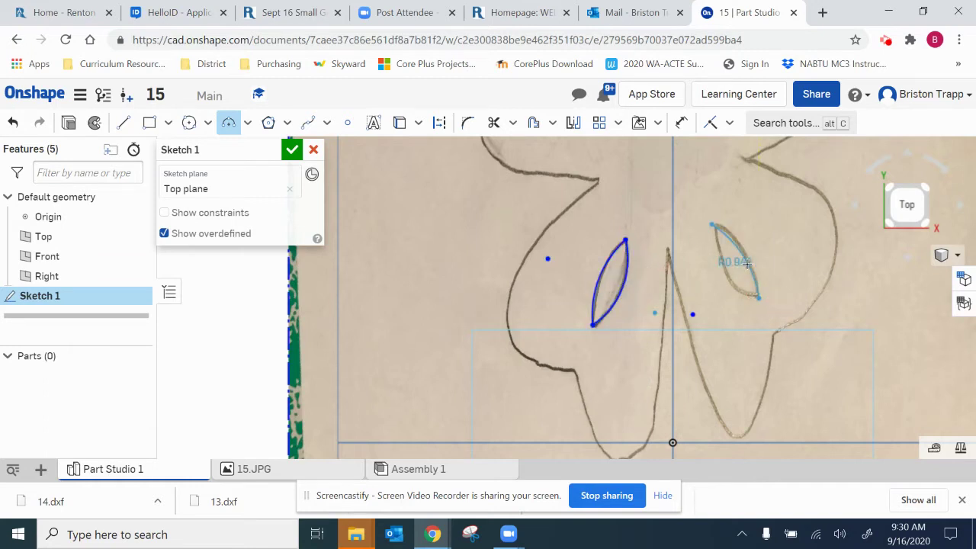
{"action": "left_click", "coordinate": [747, 262]}
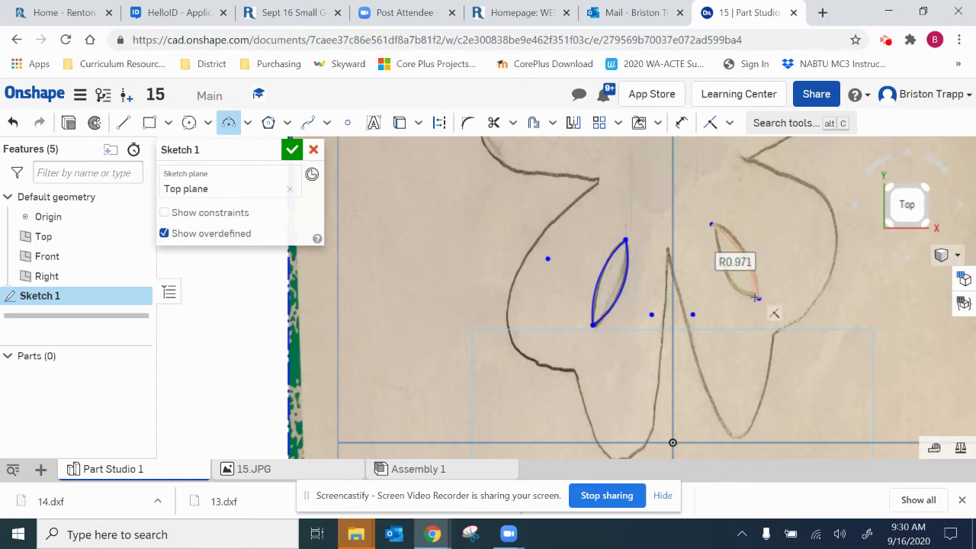
{"action": "left_click", "coordinate": [756, 297]}
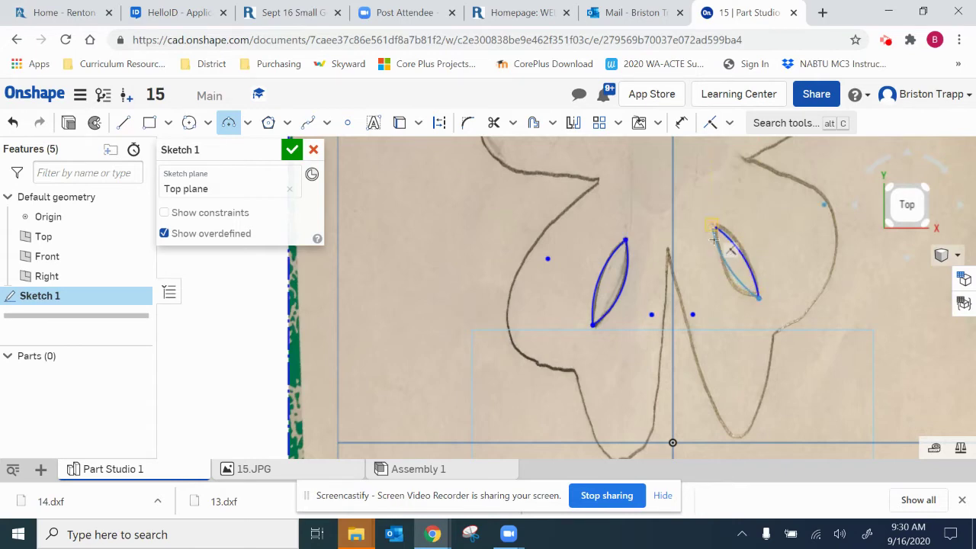
{"action": "left_click", "coordinate": [718, 264]}
{"action": "scroll", "coordinate": [679, 277], "scroll_direction": "down", "scroll_amount": 3}
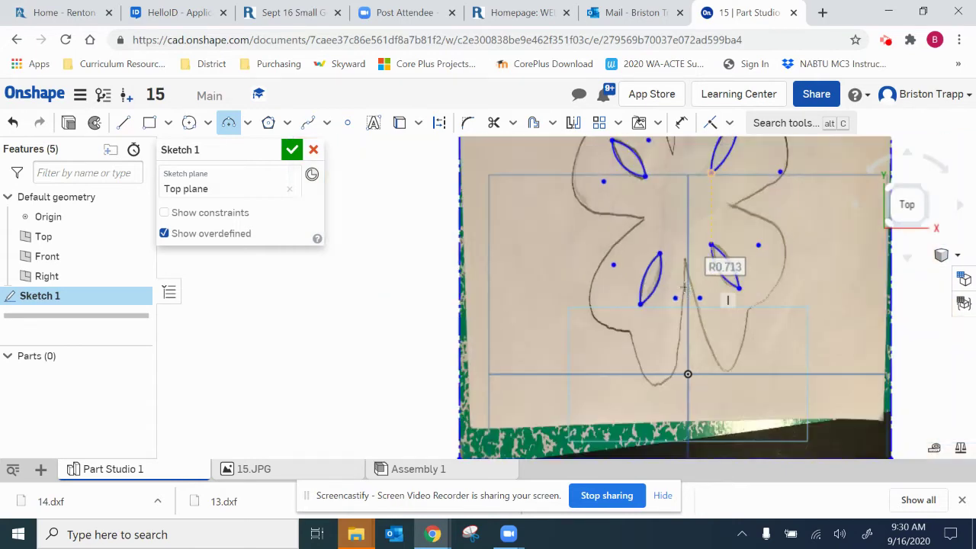
Trace the right edge of the narrow stem with a three-point arc from its tip down to the right V-notch.
{"action": "scroll", "coordinate": [679, 276], "scroll_direction": "down", "scroll_amount": 2}
{"action": "scroll", "coordinate": [686, 244], "scroll_direction": "up", "scroll_amount": 6}
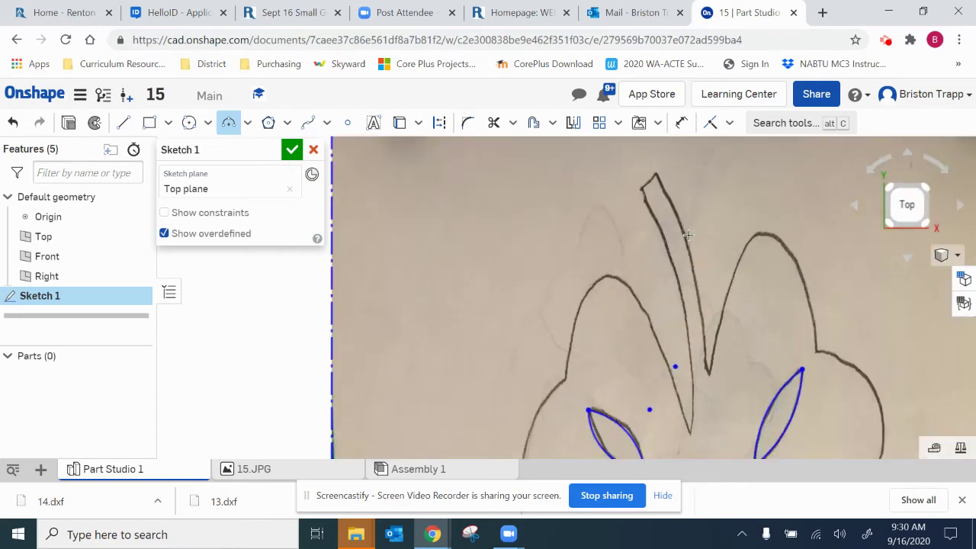
{"action": "left_click", "coordinate": [656, 176]}
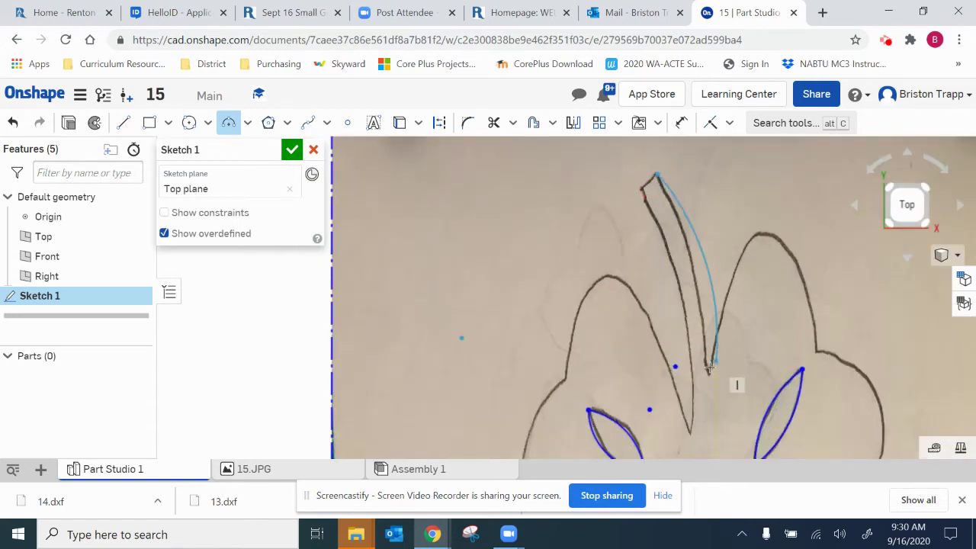
{"action": "left_click", "coordinate": [707, 372]}
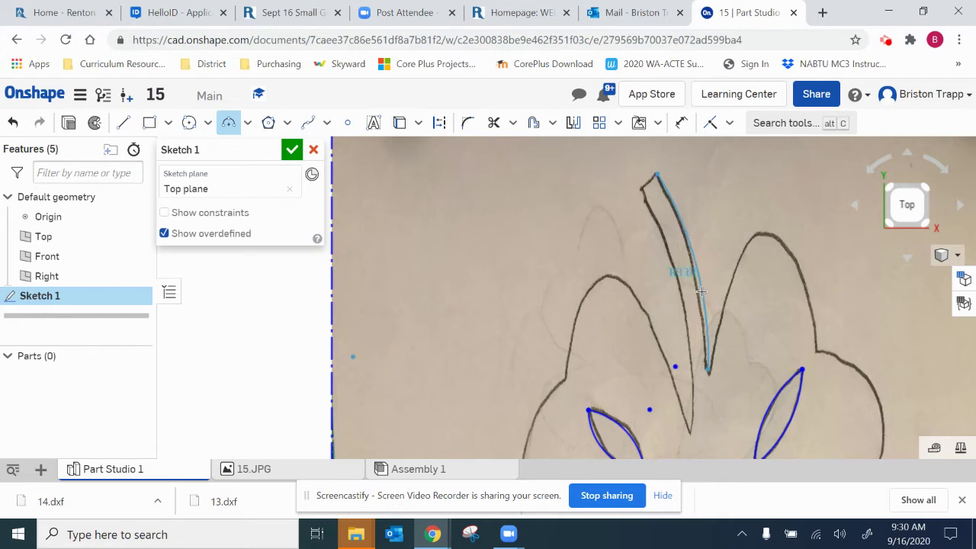
{"action": "left_click", "coordinate": [701, 293]}
Trace the stem's left edge with a three-point arc of about 3.5 in radius and close the tip with a line about 0.23 in long.
{"action": "left_click", "coordinate": [636, 188]}
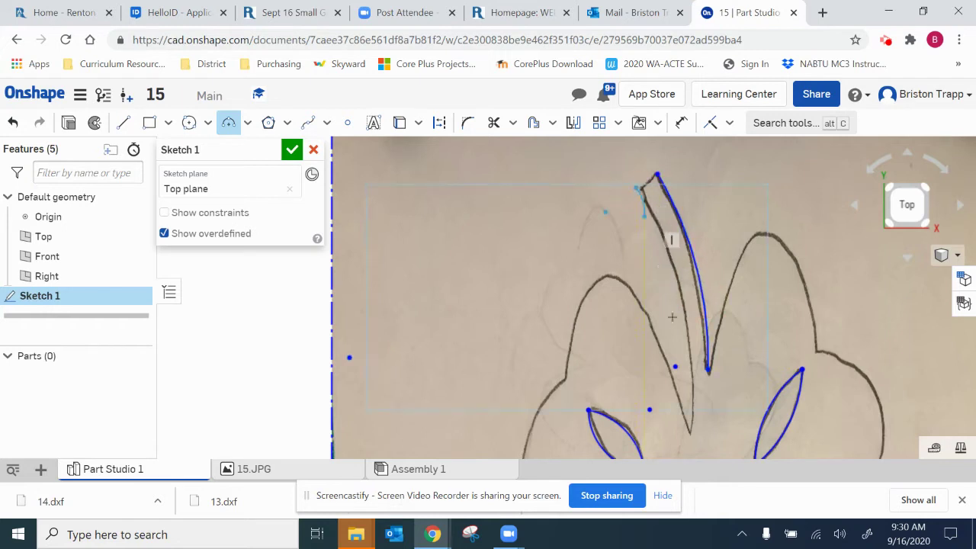
{"action": "left_click", "coordinate": [690, 431]}
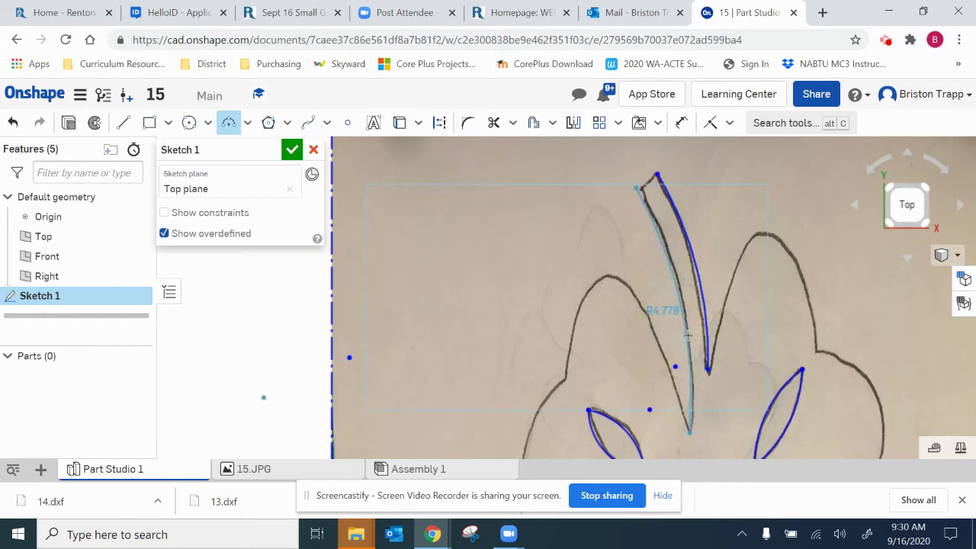
{"action": "left_click", "coordinate": [686, 338]}
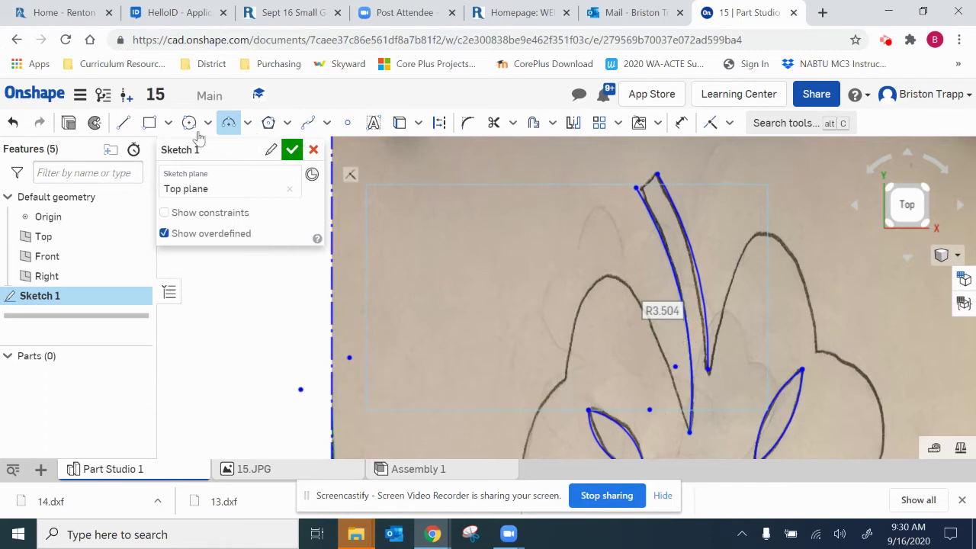
{"action": "left_click", "coordinate": [122, 122]}
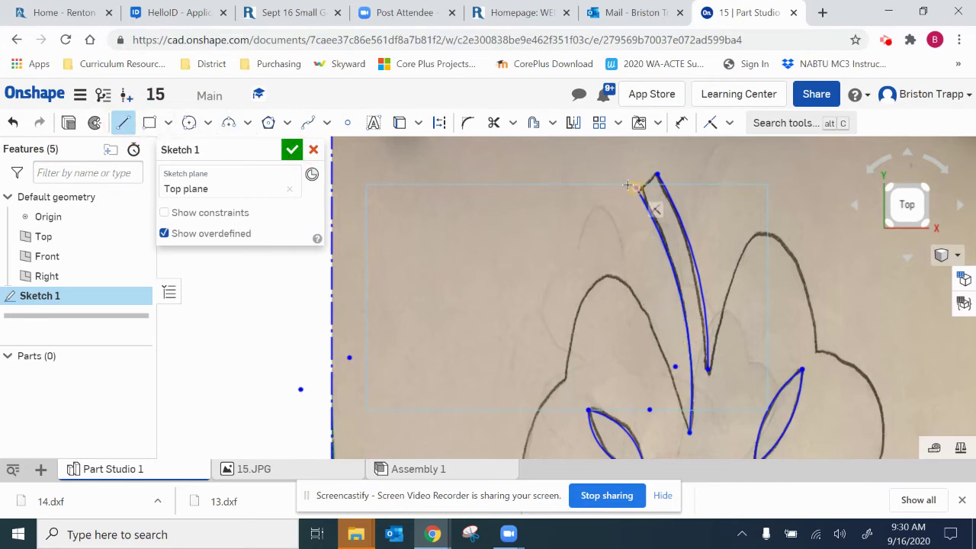
{"action": "left_click_drag", "start_coordinate": [636, 189], "coordinate": [657, 176]}
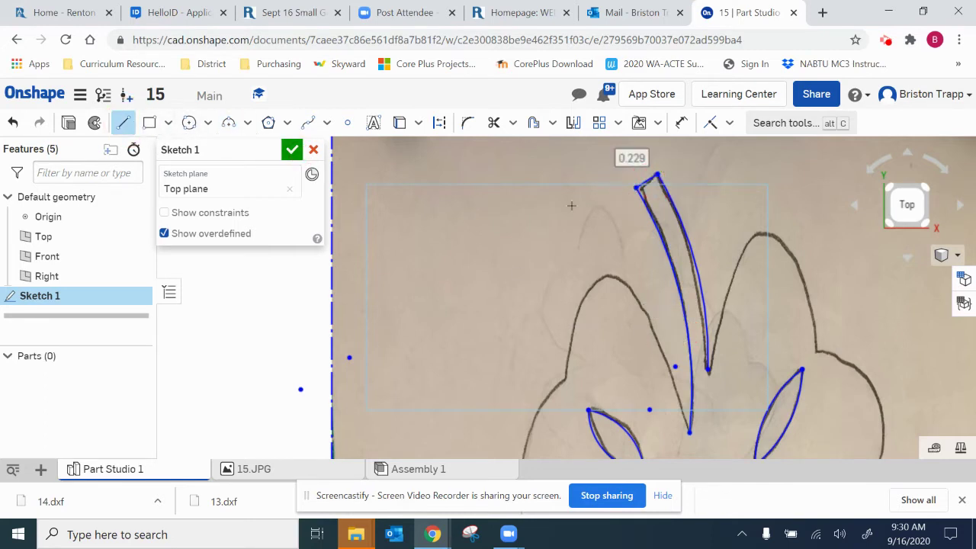
Begin a spline at the lower end of the stem's right arc and trace the upper-right wing outline around to the right side notch.
{"action": "scroll", "coordinate": [564, 211], "scroll_direction": "down", "scroll_amount": 4}
{"action": "scroll", "coordinate": [653, 287], "scroll_direction": "up", "scroll_amount": 3}
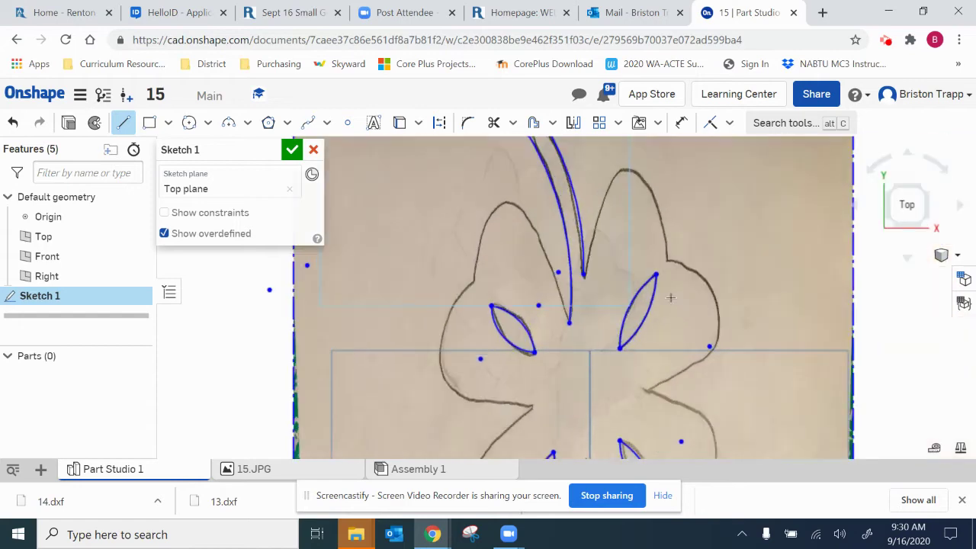
{"action": "left_click", "coordinate": [307, 122]}
{"action": "scroll", "coordinate": [576, 260], "scroll_direction": "up", "scroll_amount": 2}
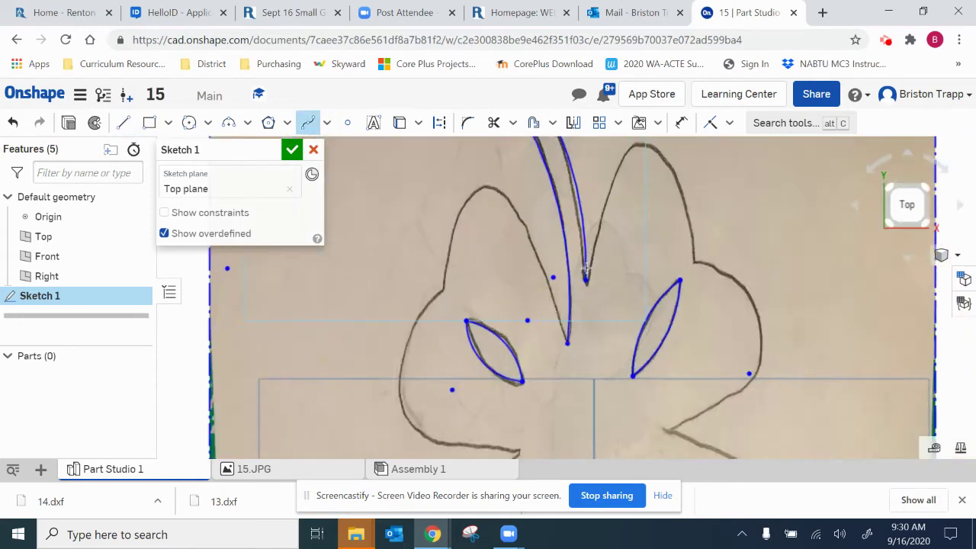
{"action": "left_click", "coordinate": [586, 276]}
{"action": "left_click", "coordinate": [657, 153]}
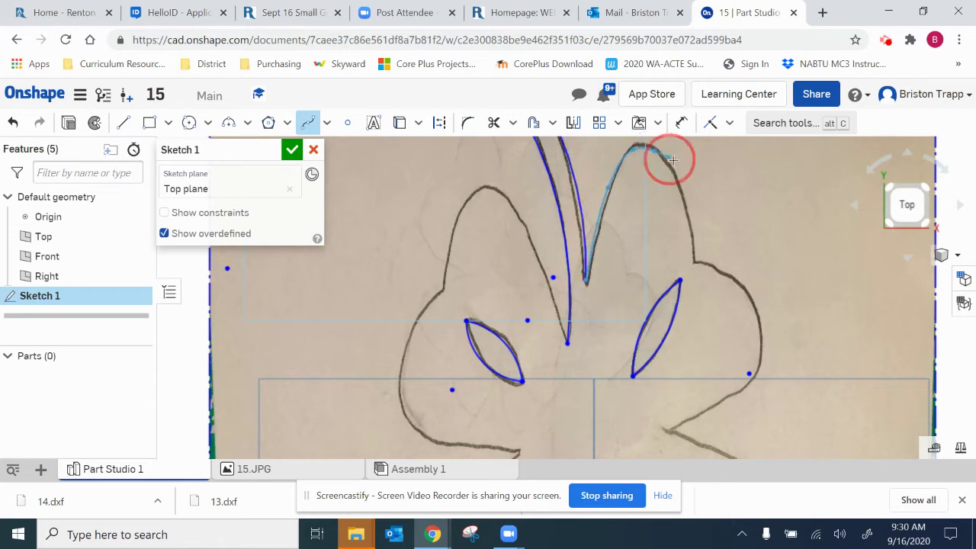
{"action": "left_click", "coordinate": [694, 251]}
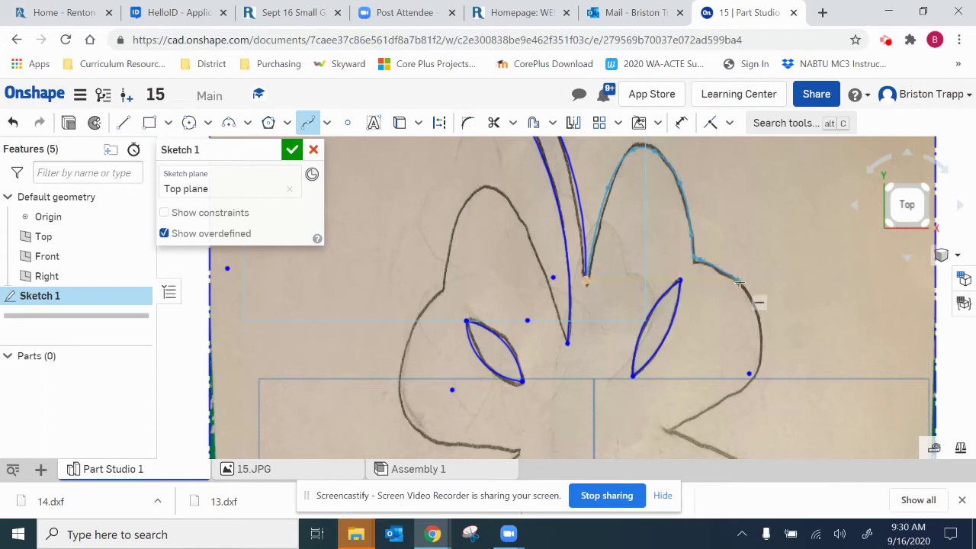
{"action": "left_click", "coordinate": [759, 343]}
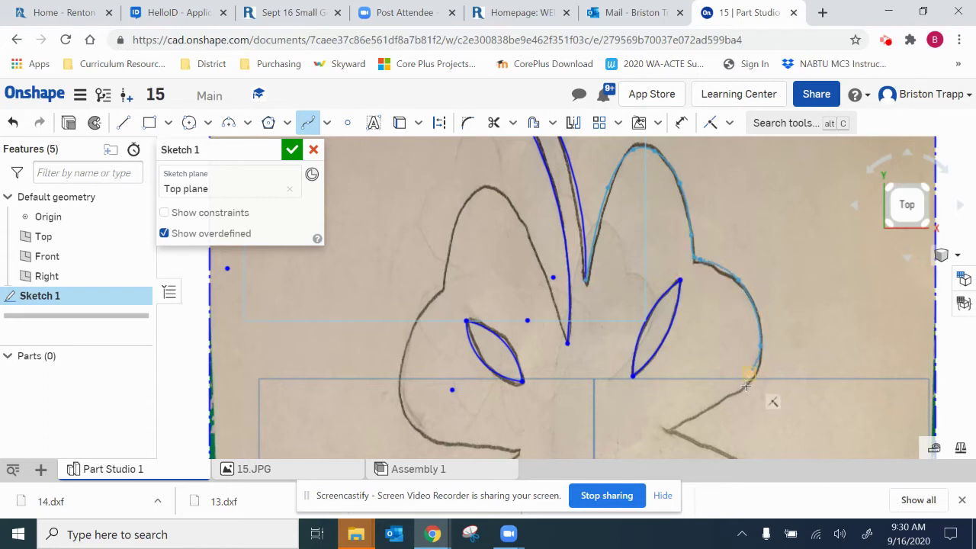
{"action": "left_click", "coordinate": [675, 435]}
Continue the spline from the right side notch around the lower-right wing to the corner above the right tail.
{"action": "mouse_move", "coordinate": [679, 438]}
{"action": "middle_mouse_down"}
{"action": "mouse_move", "coordinate": [681, 409]}
{"action": "mouse_move", "coordinate": [596, 263]}
{"action": "middle_mouse_up"}
{"action": "left_click", "coordinate": [639, 288]}
{"action": "left_click", "coordinate": [660, 327]}
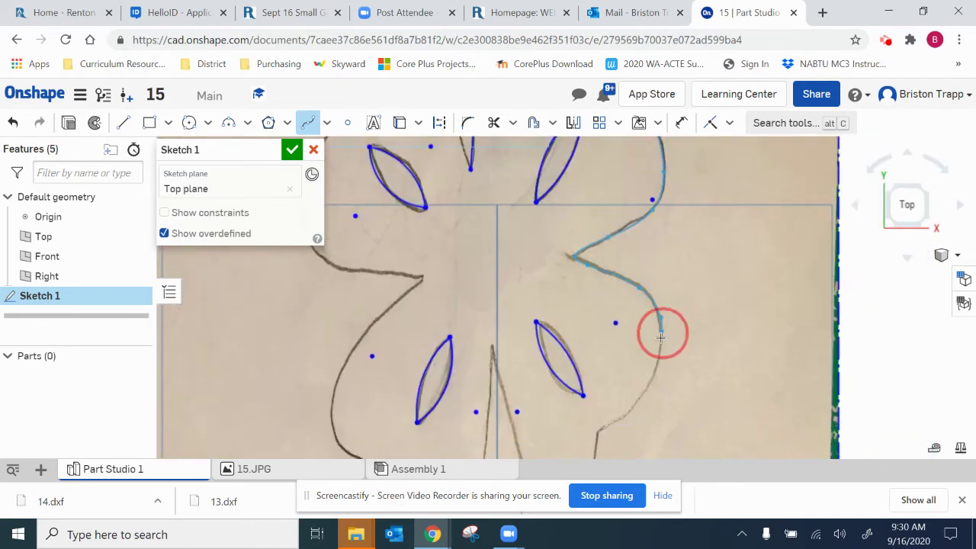
{"action": "left_click", "coordinate": [627, 409]}
{"action": "middle_click_drag", "start_coordinate": [627, 409], "coordinate": [703, 272]}
{"action": "left_click", "coordinate": [673, 278]}
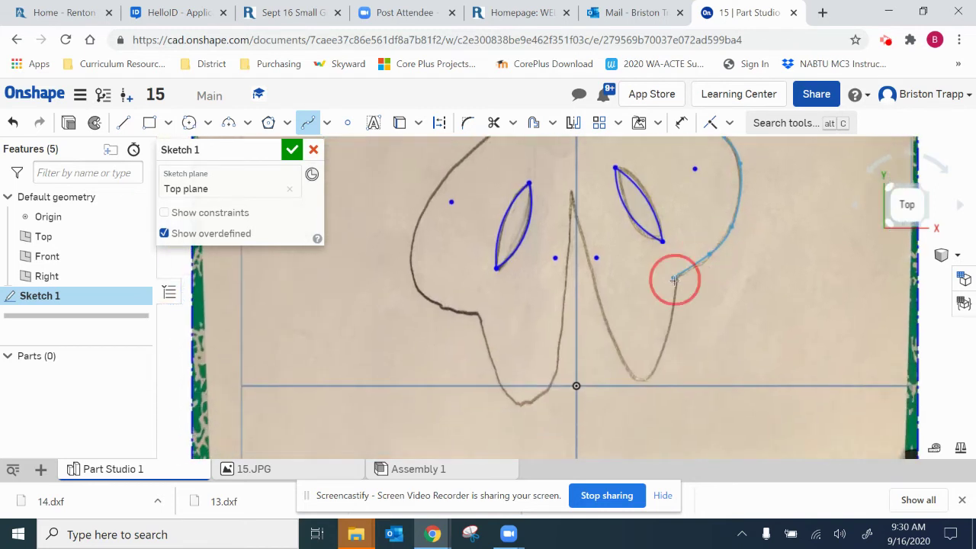
Carry the spline around the lower-right tail and end it at the peak of the central gap between the two tails.
{"action": "left_click", "coordinate": [657, 361]}
{"action": "left_click", "coordinate": [646, 378]}
{"action": "left_click", "coordinate": [628, 376]}
{"action": "left_click", "coordinate": [610, 336]}
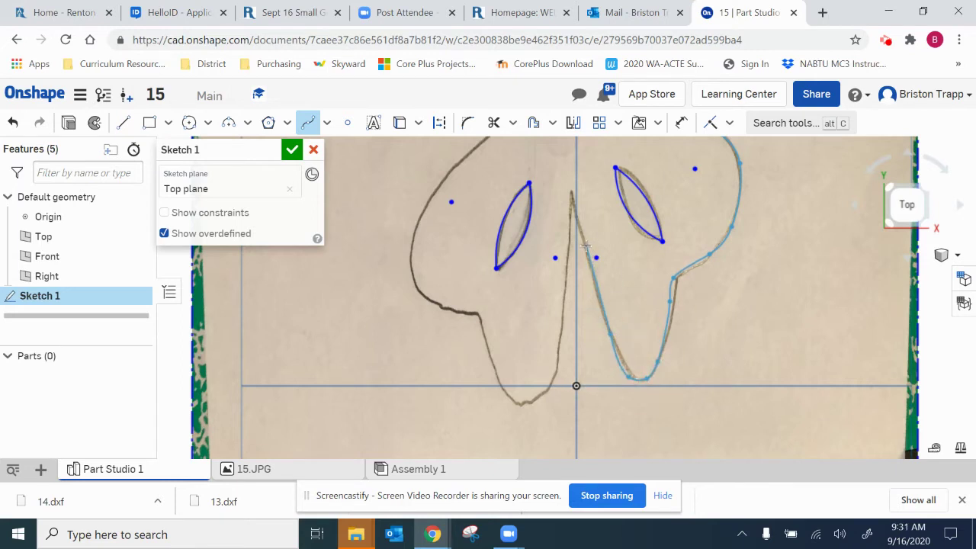
{"action": "left_click", "coordinate": [586, 245]}
{"action": "double_click", "coordinate": [570, 199]}
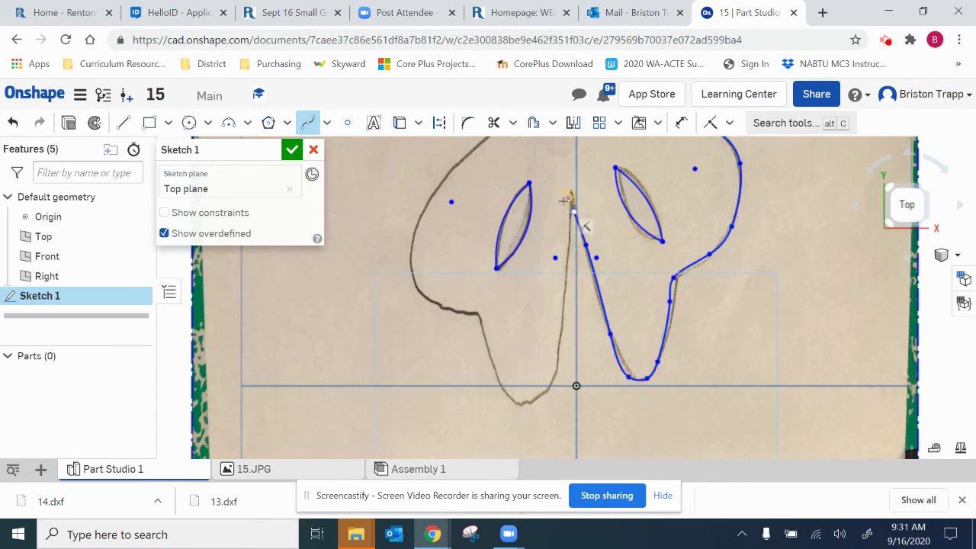
Start a second spline at the peak between the tails and trace the left tail past the corner with the lower-left wing.
{"action": "left_click", "coordinate": [563, 200]}
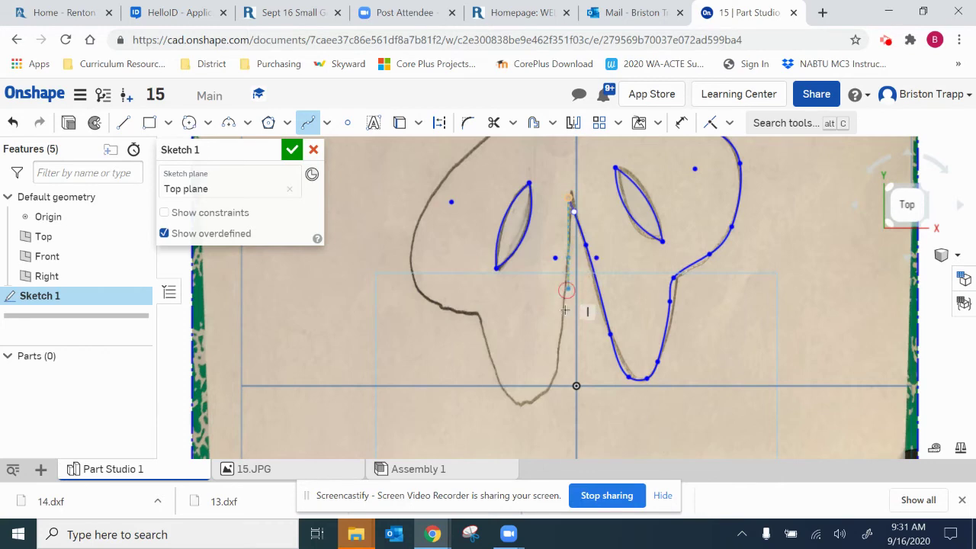
{"action": "left_click", "coordinate": [527, 403]}
{"action": "left_click", "coordinate": [497, 356]}
{"action": "left_click", "coordinate": [484, 329]}
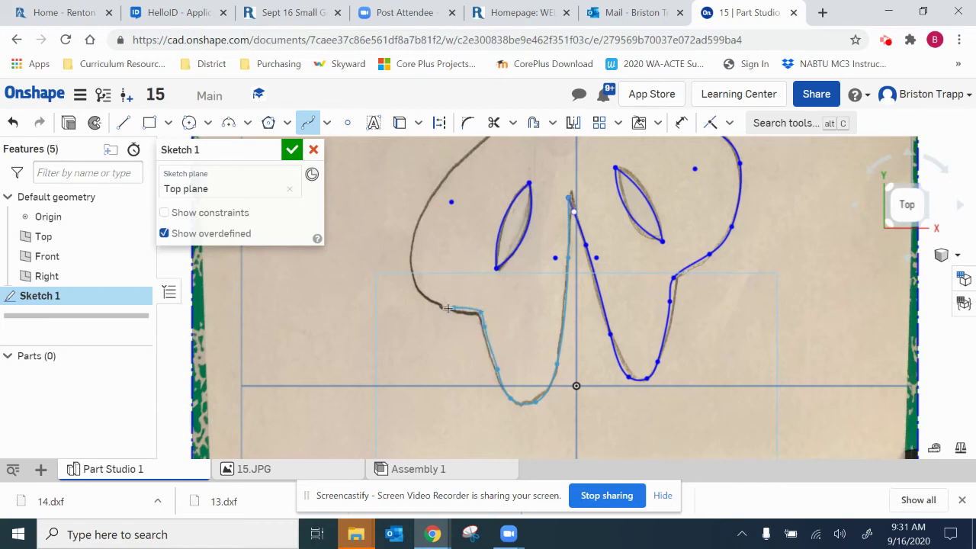
{"action": "left_click", "coordinate": [448, 309]}
Continue the second spline up around the lower-left wing and end it at the tip of the left side notch.
{"action": "left_click", "coordinate": [447, 175]}
{"action": "middle_click_drag", "start_coordinate": [447, 177], "coordinate": [411, 280]}
{"action": "scroll", "coordinate": [412, 282], "scroll_direction": "up", "scroll_amount": 2}
{"action": "left_click", "coordinate": [454, 230]}
{"action": "left_click", "coordinate": [465, 224]}
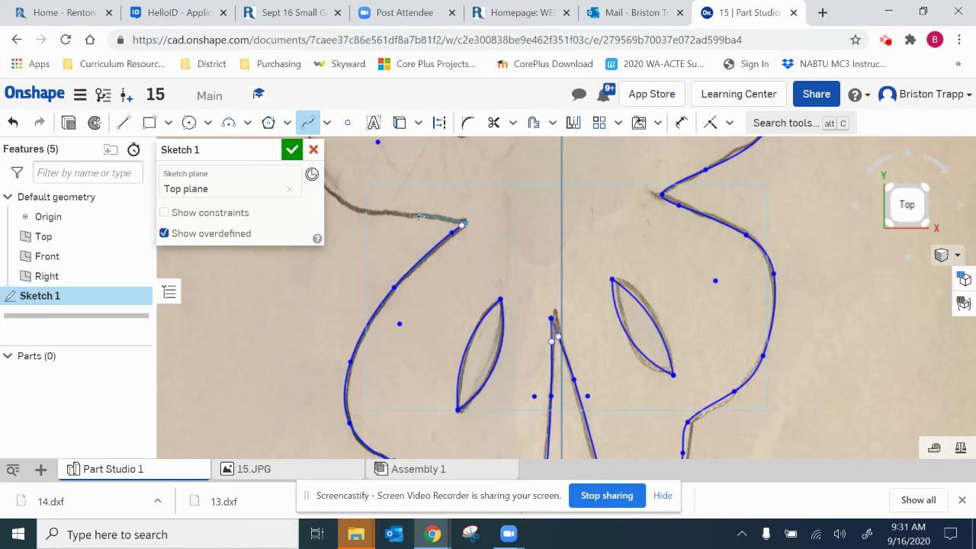
{"action": "middle_click_drag", "start_coordinate": [418, 218], "coordinate": [652, 321]}
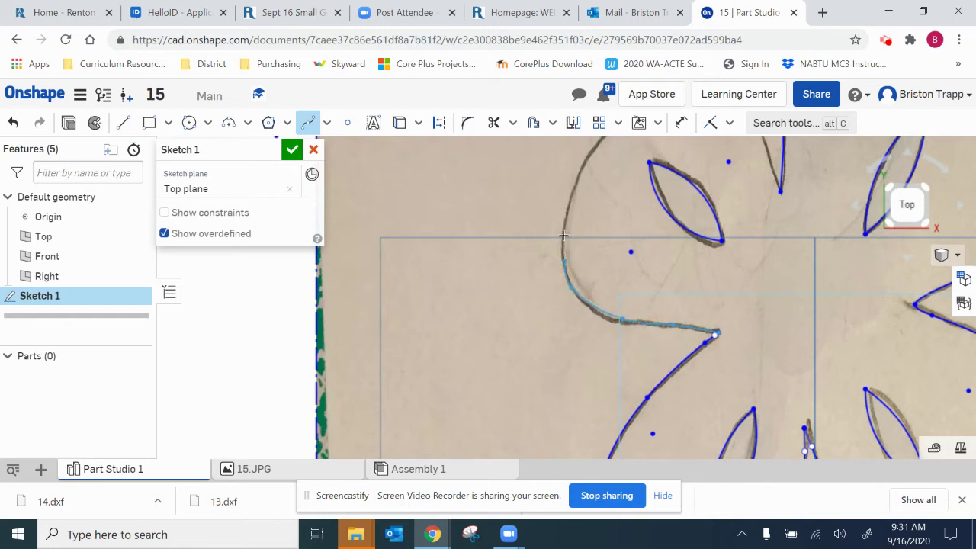
{"action": "middle_click_drag", "start_coordinate": [570, 210], "coordinate": [545, 294]}
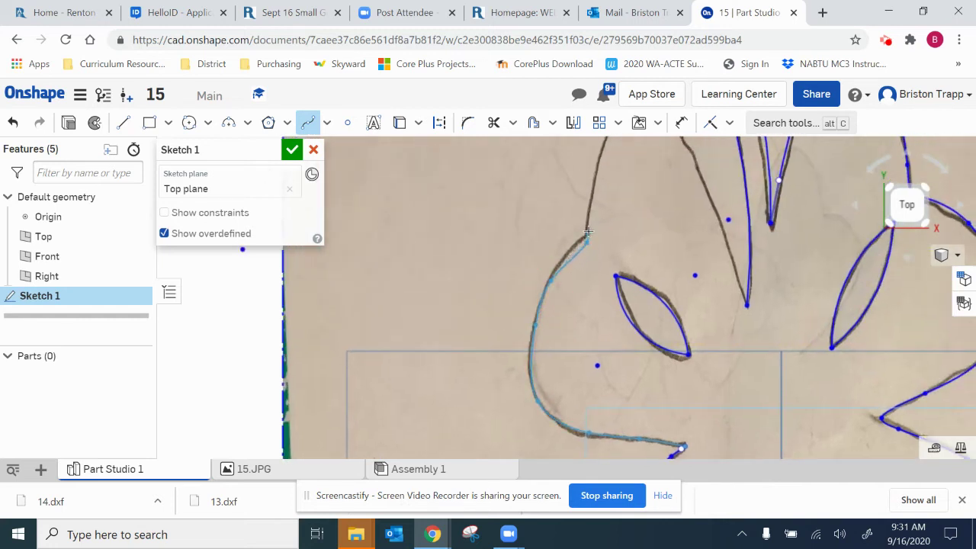
{"action": "middle_click_drag", "start_coordinate": [584, 243], "coordinate": [555, 300]}
{"action": "left_click", "coordinate": [572, 213]}
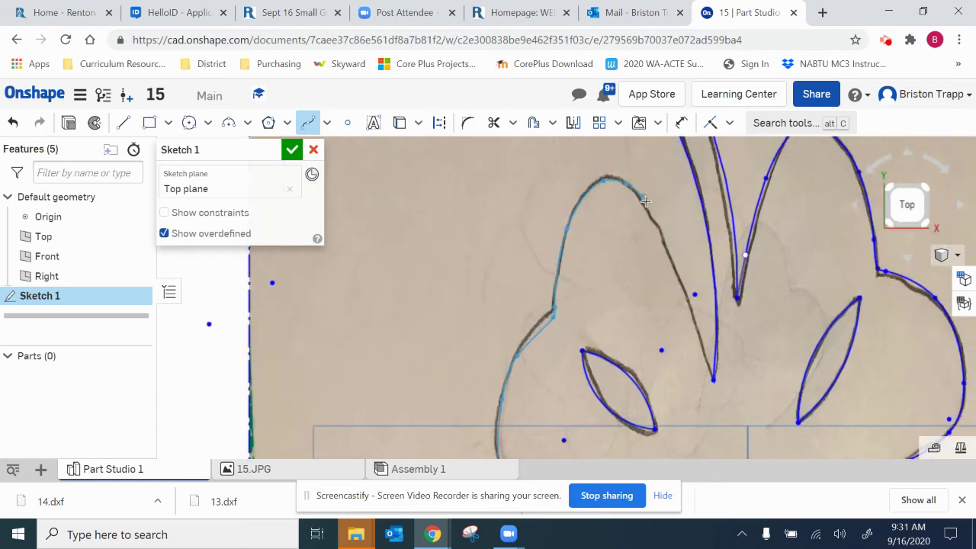
{"action": "left_click", "coordinate": [669, 228]}
{"action": "left_click", "coordinate": [680, 291]}
{"action": "left_click", "coordinate": [699, 341]}
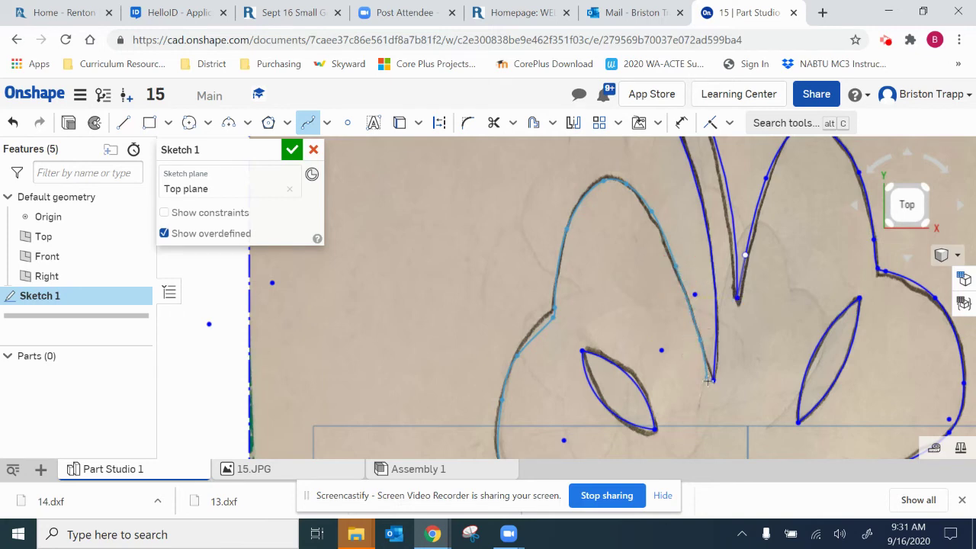
{"action": "left_click", "coordinate": [709, 383]}
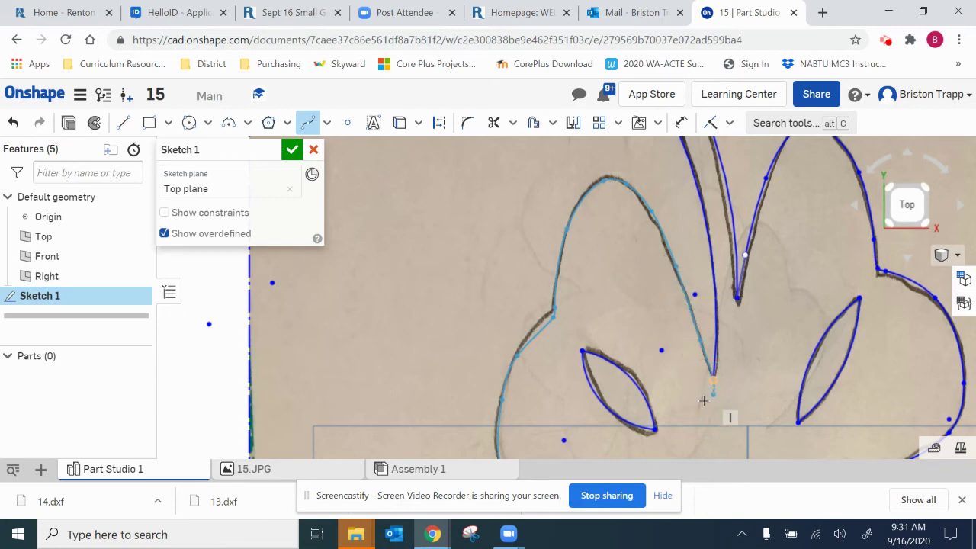
{"action": "scroll", "coordinate": [702, 404], "scroll_direction": "up", "scroll_amount": 2}
{"action": "right_click", "coordinate": [703, 400]}
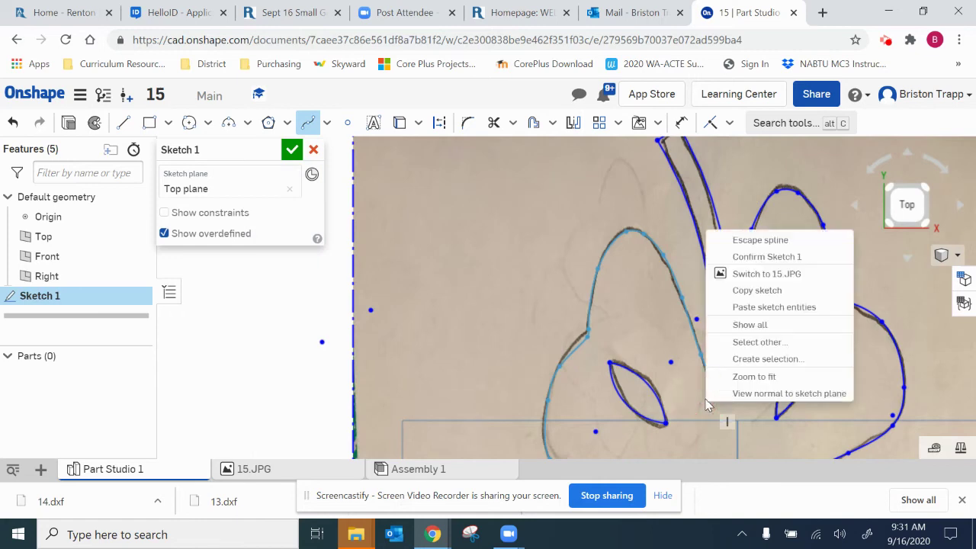
{"action": "left_click", "coordinate": [766, 240]}
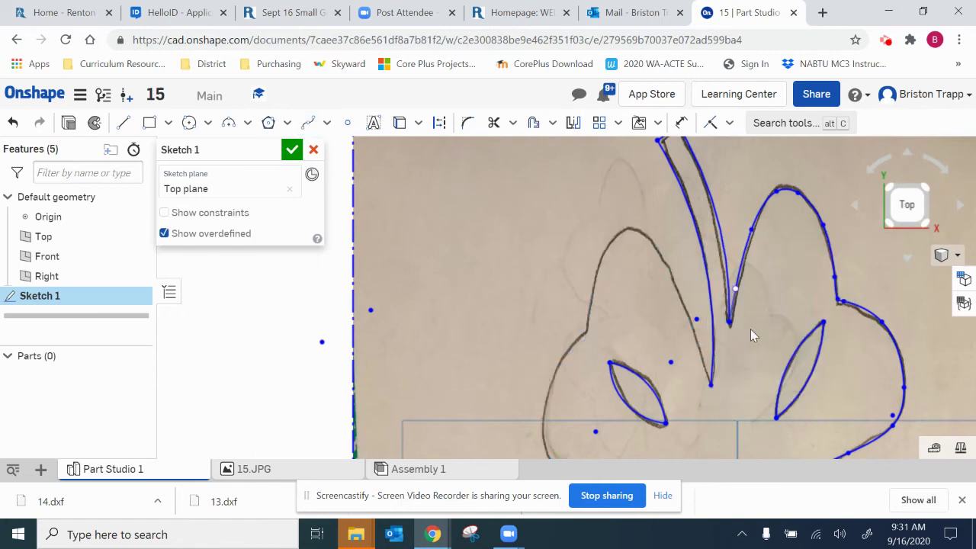
Start a third spline at the tip of the left side notch and trace the upper-left wing up to its upper corner.
{"action": "scroll", "coordinate": [715, 369], "scroll_direction": "up", "scroll_amount": 5}
{"action": "scroll", "coordinate": [690, 364], "scroll_direction": "down", "scroll_amount": 5}
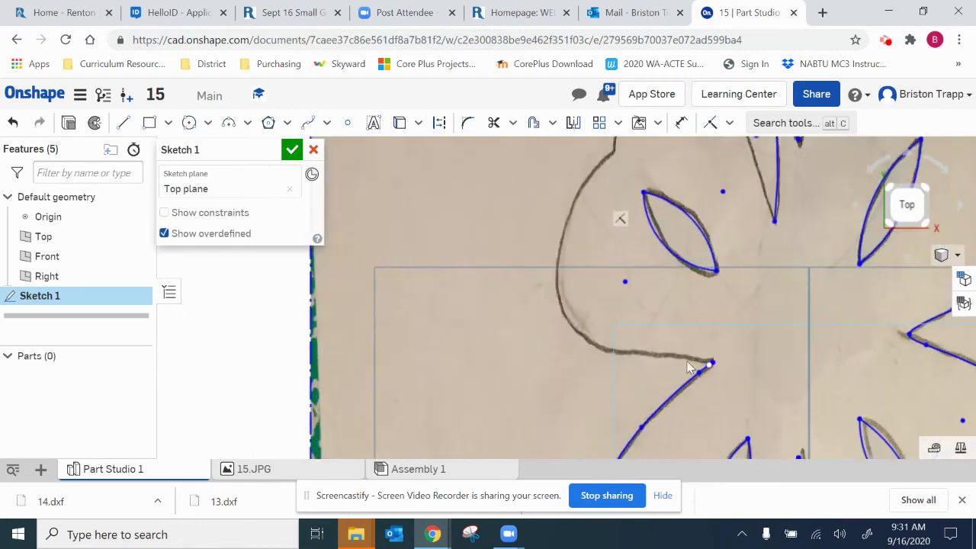
{"action": "left_click", "coordinate": [308, 123]}
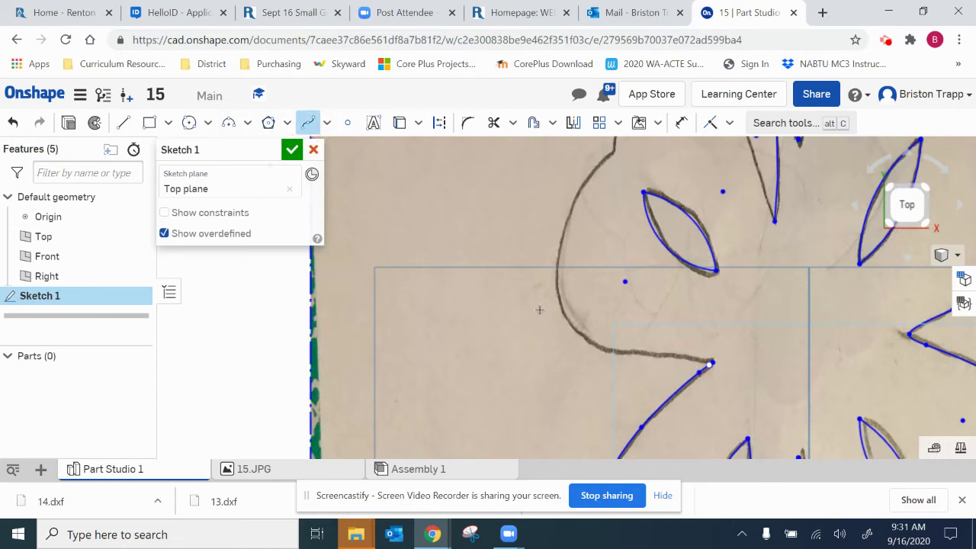
{"action": "scroll", "coordinate": [714, 358], "scroll_direction": "down", "scroll_amount": 5}
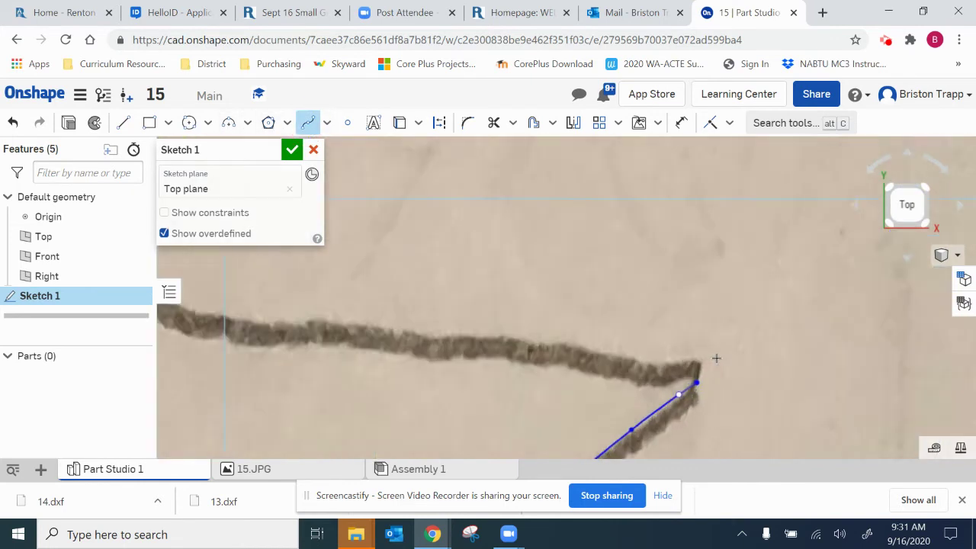
{"action": "scroll", "coordinate": [562, 387], "scroll_direction": "up", "scroll_amount": 3}
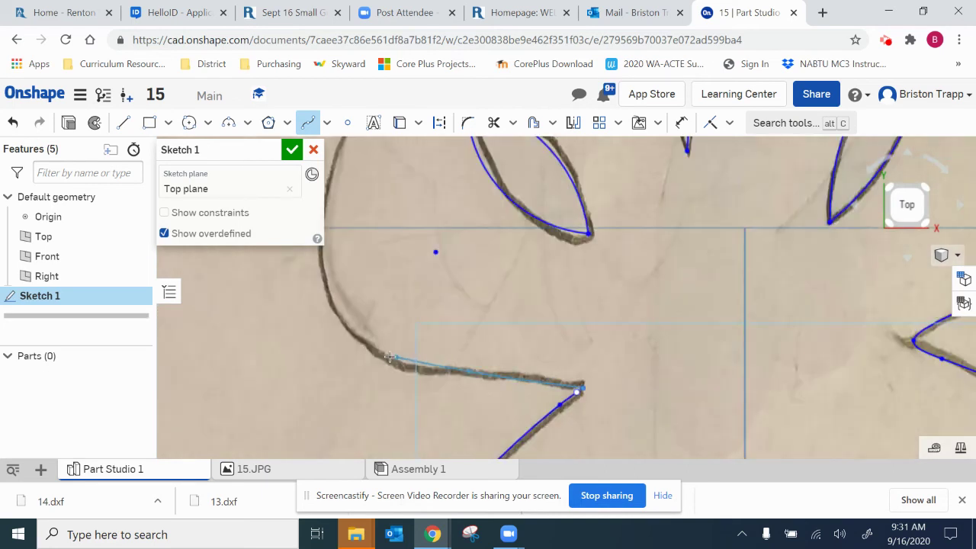
{"action": "mouse_move", "coordinate": [333, 310]}
{"action": "middle_mouse_down"}
{"action": "mouse_move", "coordinate": [331, 330]}
{"action": "mouse_move", "coordinate": [359, 391]}
{"action": "middle_mouse_up"}
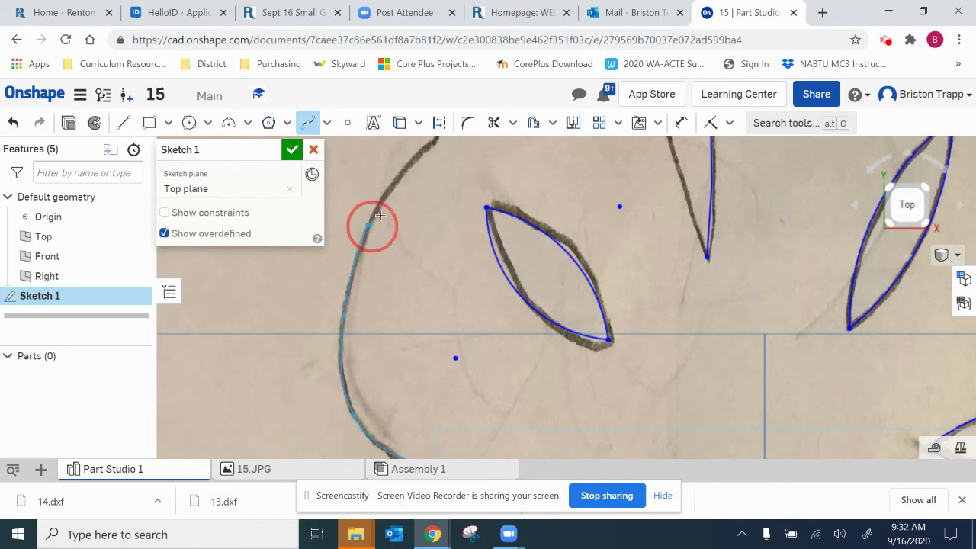
{"action": "middle_click_drag", "start_coordinate": [373, 224], "coordinate": [368, 332]}
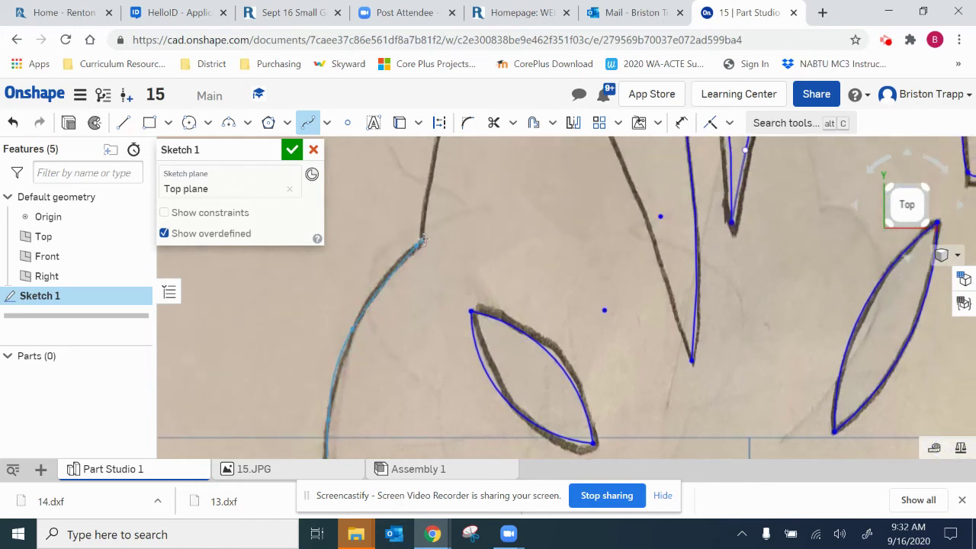
Continue the third spline over the rounded upper-left lobe and end it at the lower point of the stem's left edge.
{"action": "middle_click_drag", "start_coordinate": [428, 208], "coordinate": [407, 327]}
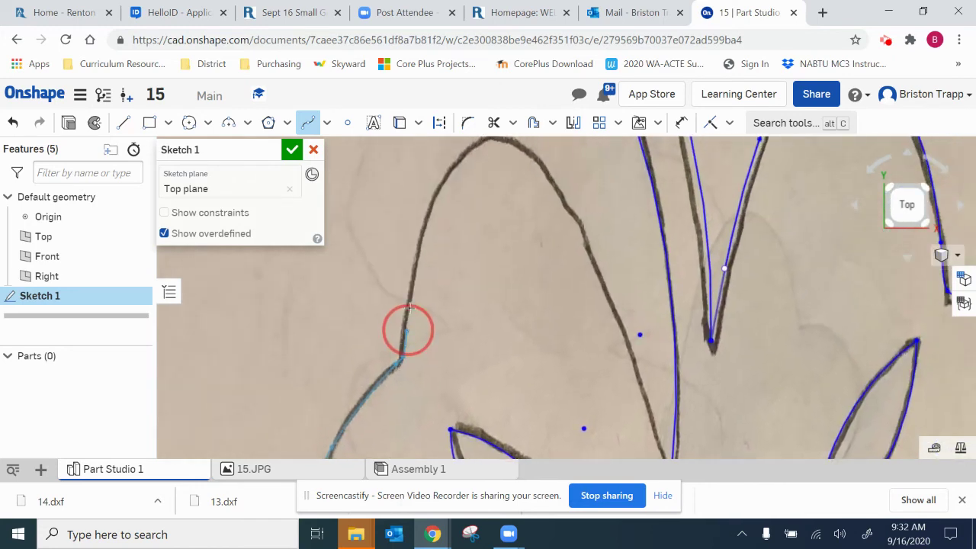
{"action": "left_click", "coordinate": [425, 207]}
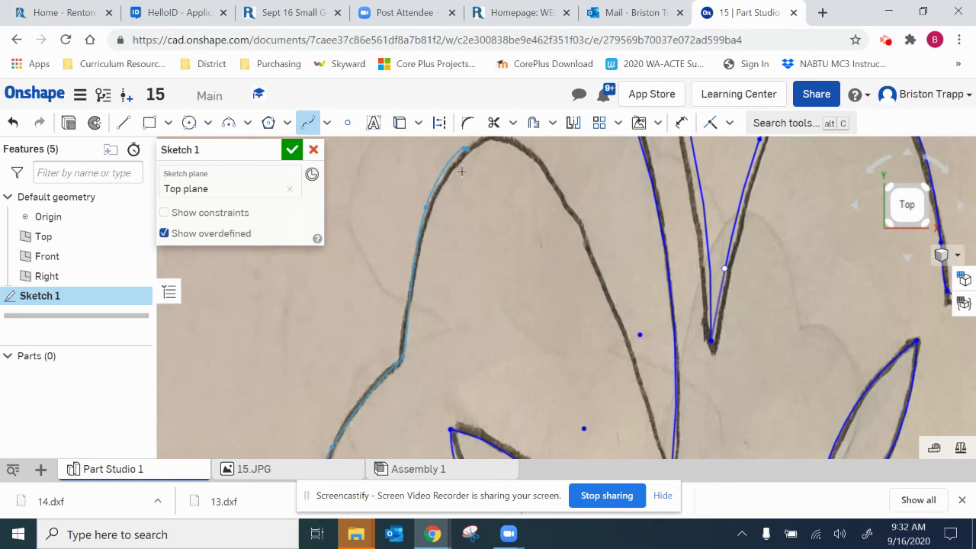
{"action": "middle_click_drag", "start_coordinate": [466, 149], "coordinate": [451, 193]}
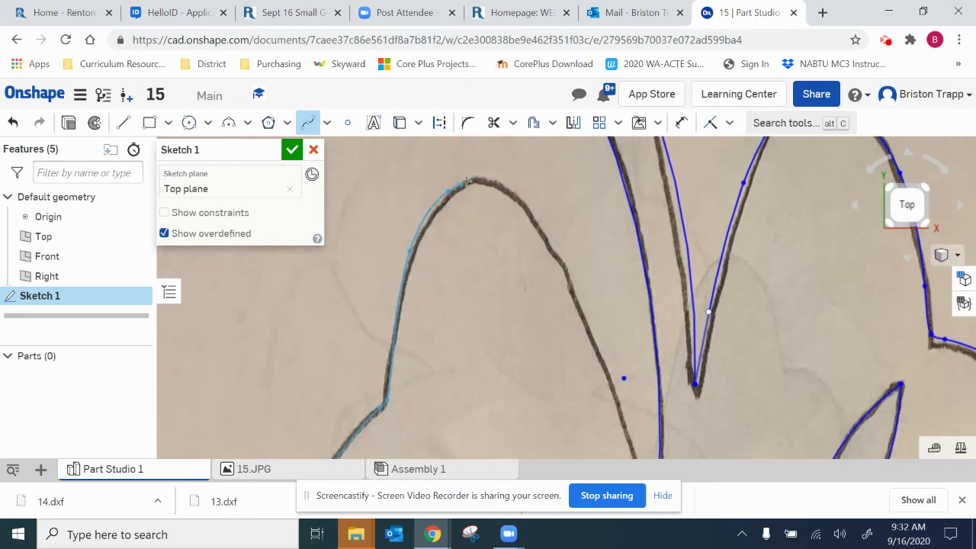
{"action": "left_click", "coordinate": [531, 208]}
{"action": "left_click", "coordinate": [572, 286]}
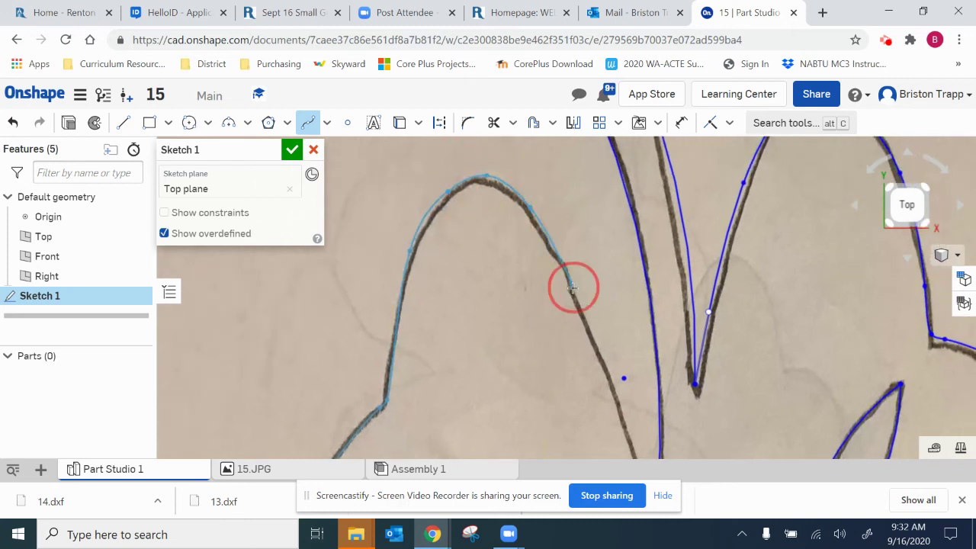
{"action": "middle_click_drag", "start_coordinate": [607, 385], "coordinate": [543, 278]}
{"action": "left_click", "coordinate": [577, 379]}
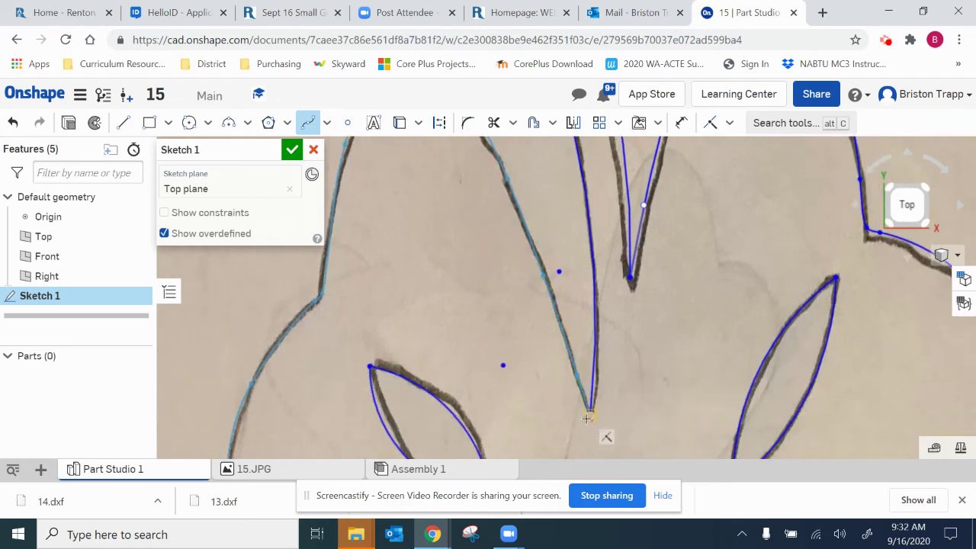
{"action": "left_click", "coordinate": [587, 416]}
Check the traced outline along the side notches and tails, and finish the sketch.
{"action": "scroll", "coordinate": [554, 397], "scroll_direction": "down", "scroll_amount": 10}
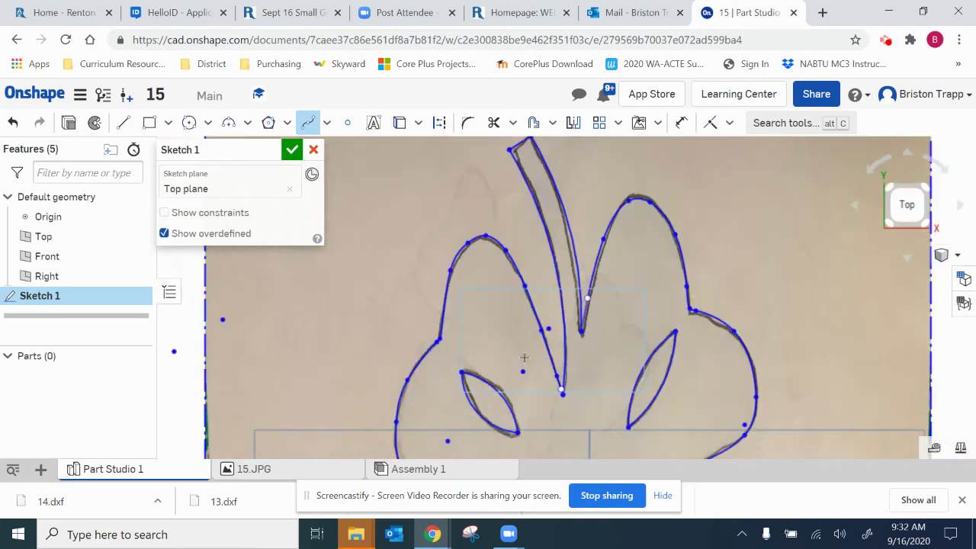
{"action": "scroll", "coordinate": [548, 432], "scroll_direction": "up", "scroll_amount": 3}
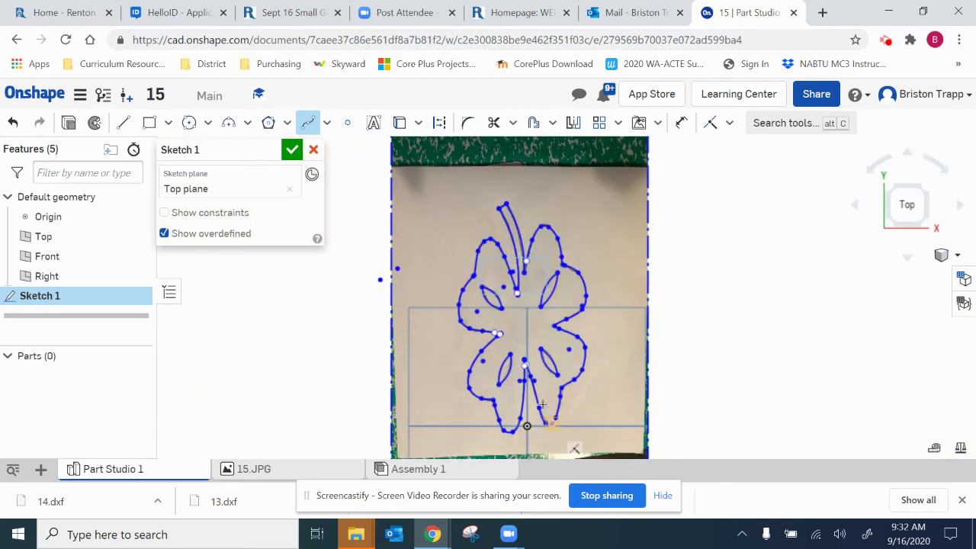
{"action": "scroll", "coordinate": [555, 392], "scroll_direction": "up", "scroll_amount": 3}
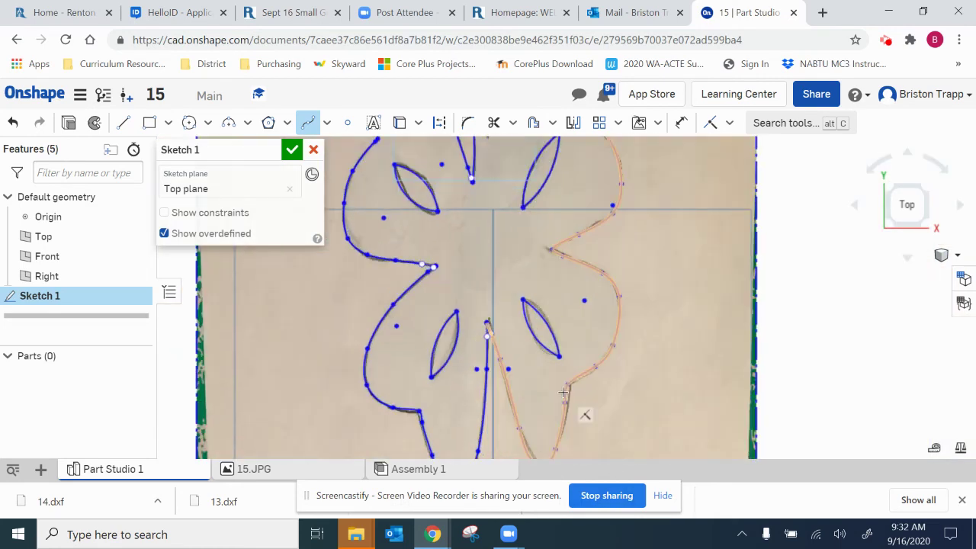
{"action": "scroll", "coordinate": [590, 407], "scroll_direction": "down", "scroll_amount": 2}
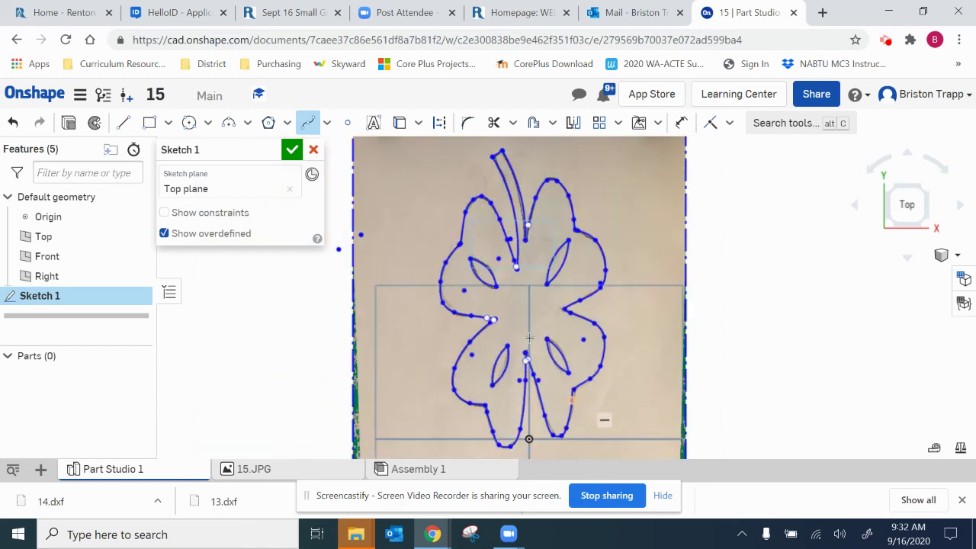
{"action": "left_click", "coordinate": [292, 150]}
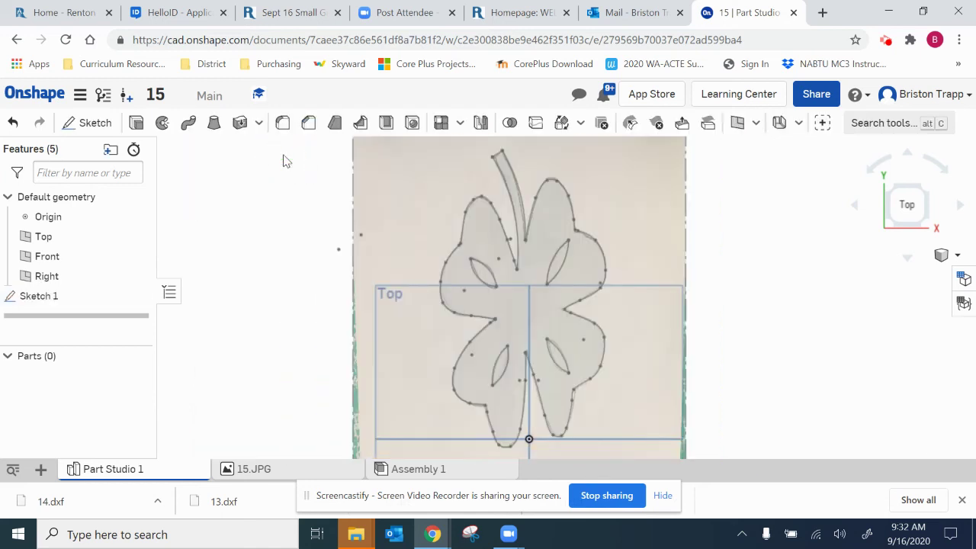
Export Sketch 1 as a DXF file named 15.
{"action": "right_click", "coordinate": [52, 300]}
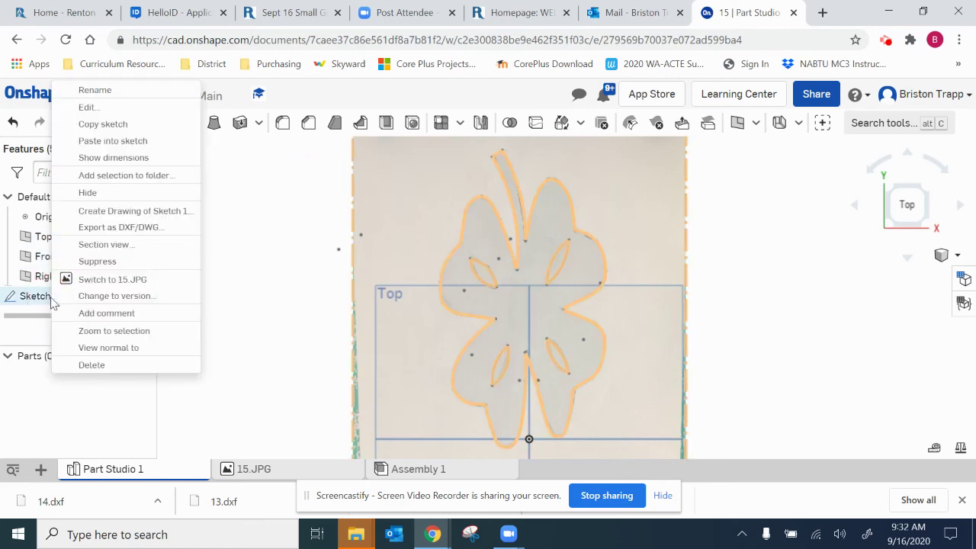
{"action": "left_click", "coordinate": [106, 228]}
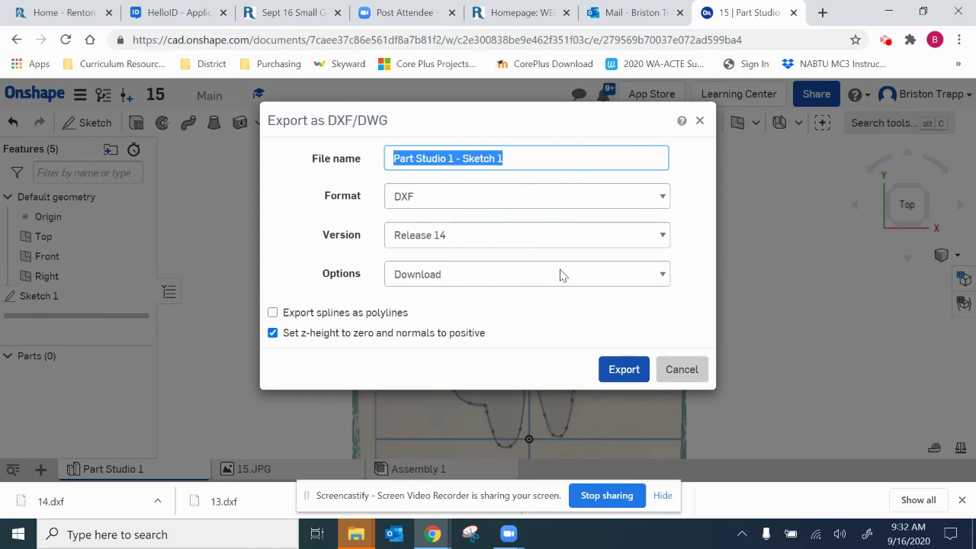
{"action": "left_click", "coordinate": [508, 157]}
{"action": "left_click", "coordinate": [464, 174]}
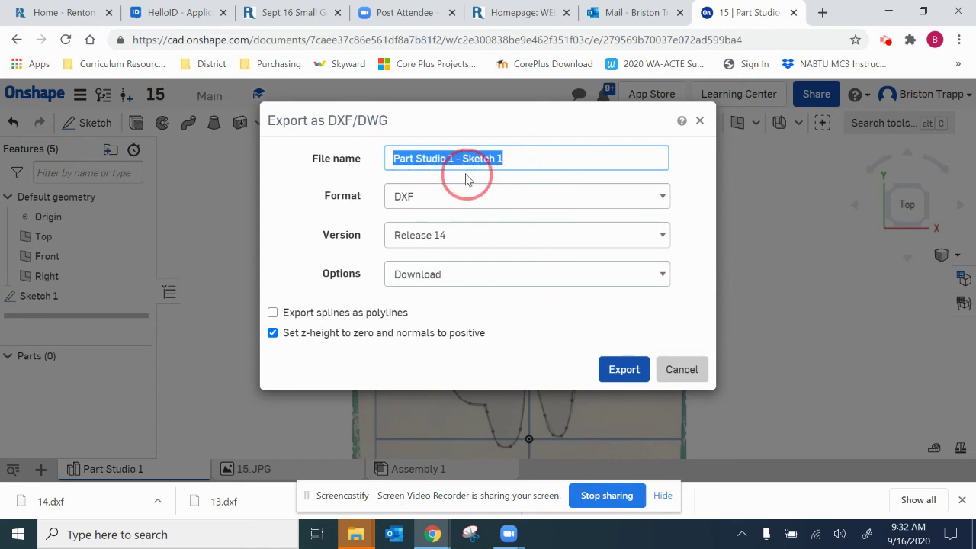
{"action": "type", "text": "15"}
{"action": "left_click", "coordinate": [629, 374]}
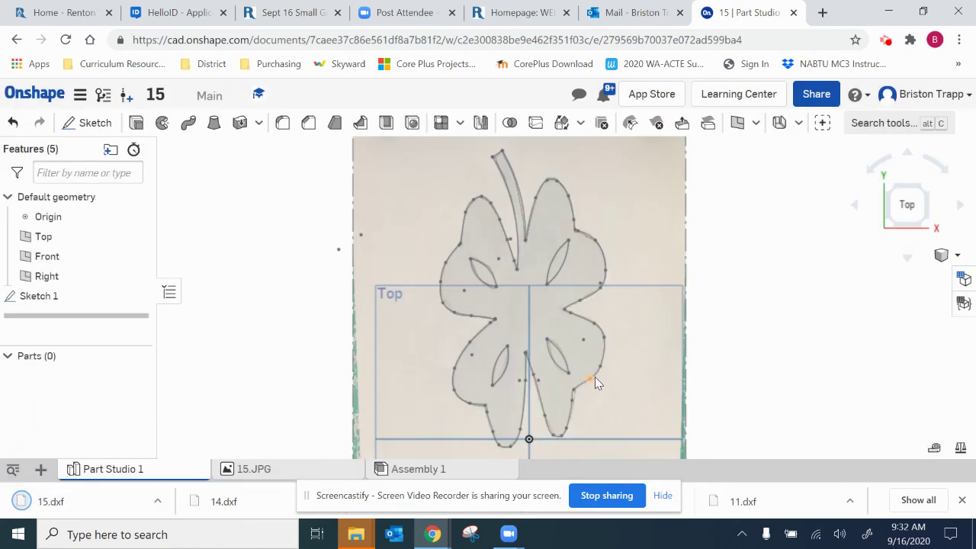